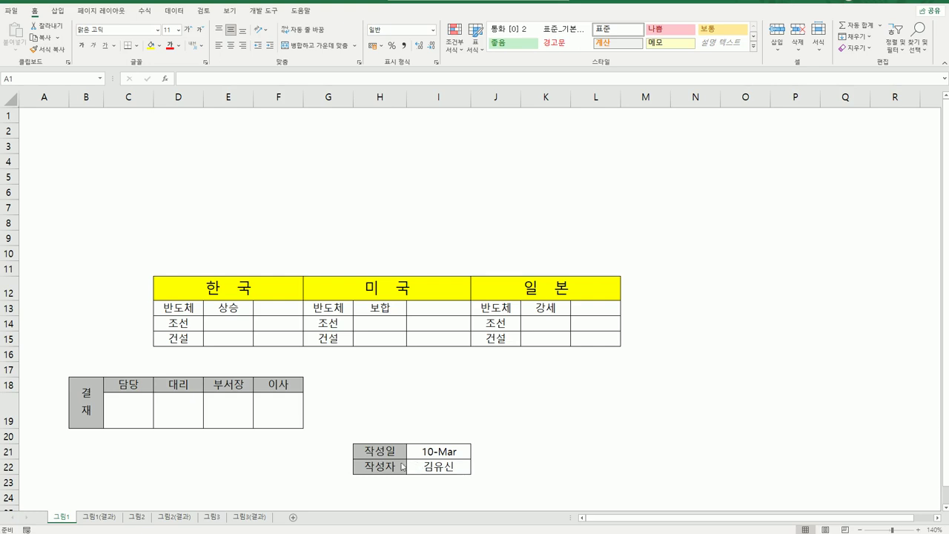
Copy the date and author table in H21:I22 as a picture, as shown on screen and in picture format
{"action": "left_click_drag", "start_coordinate": [394, 455], "coordinate": [431, 469]}
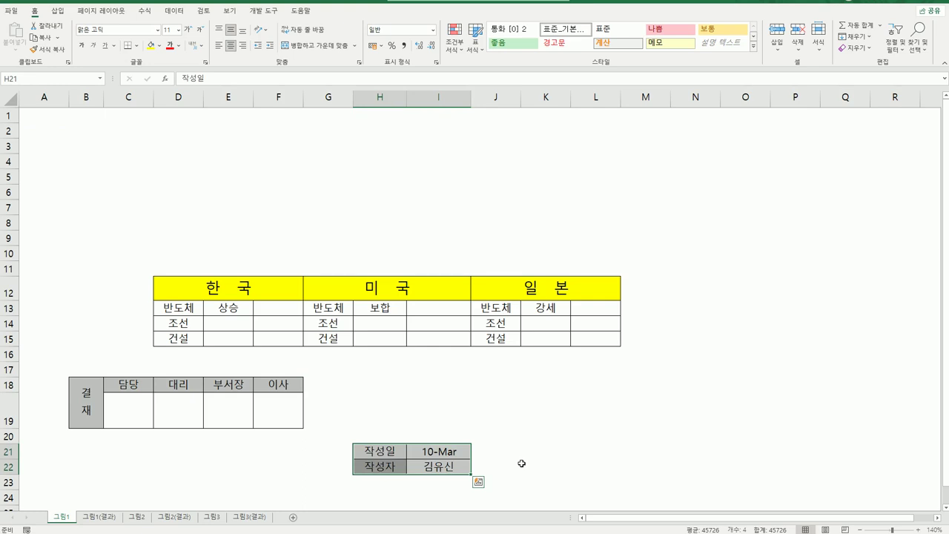
{"action": "left_click", "coordinate": [58, 40]}
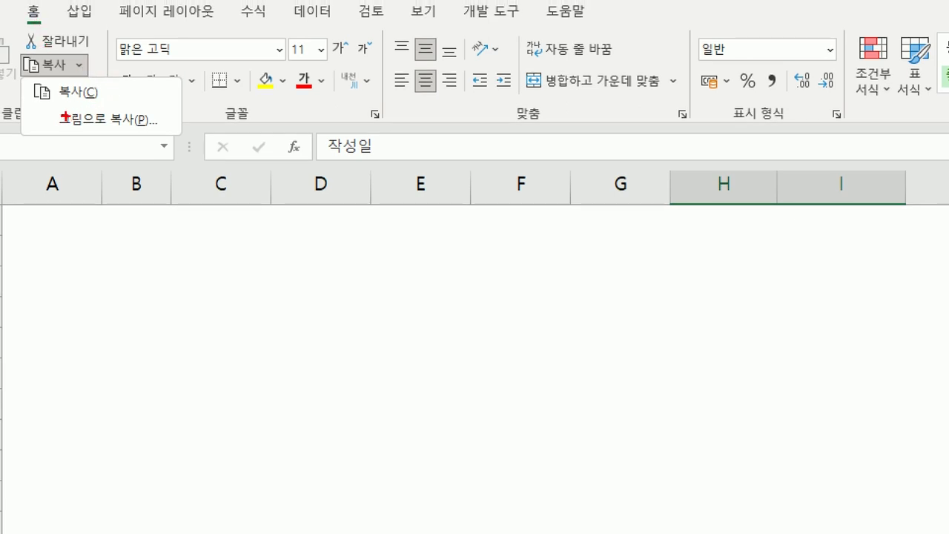
{"action": "mouse_move", "coordinate": [52, 112]}
{"action": "left_mouse_down"}
{"action": "mouse_move", "coordinate": [167, 127]}
{"action": "mouse_move", "coordinate": [129, 101]}
{"action": "mouse_move", "coordinate": [56, 115]}
{"action": "left_mouse_up"}
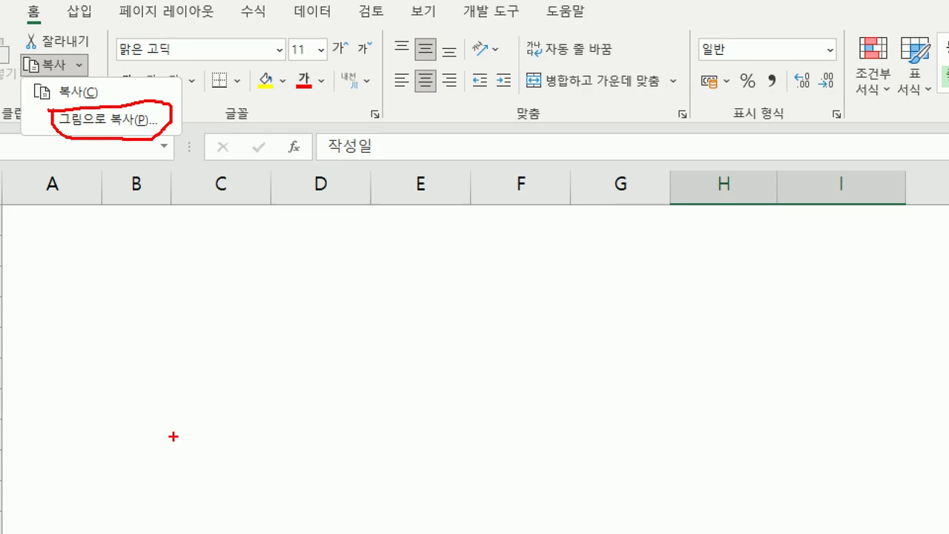
{"action": "key", "text": "Escape"}
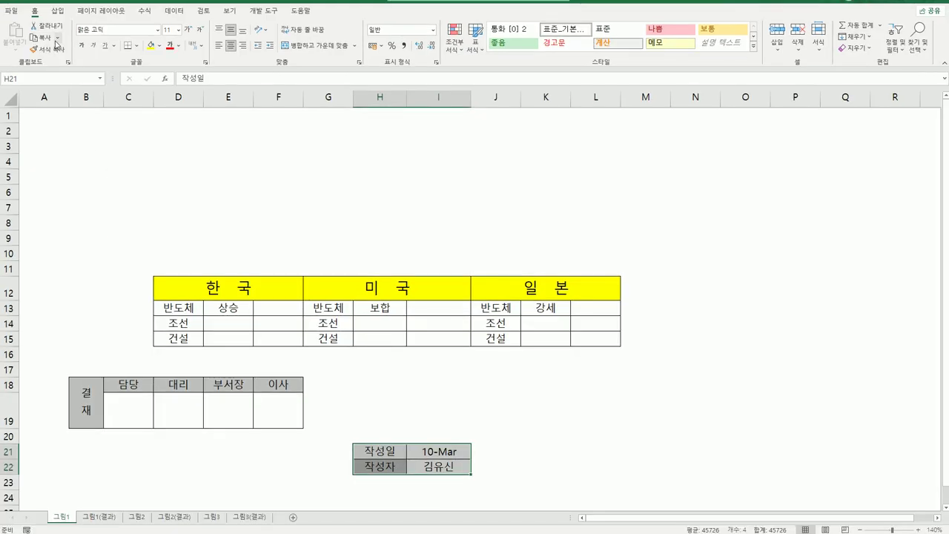
{"action": "left_click", "coordinate": [57, 38]}
{"action": "left_click", "coordinate": [70, 63]}
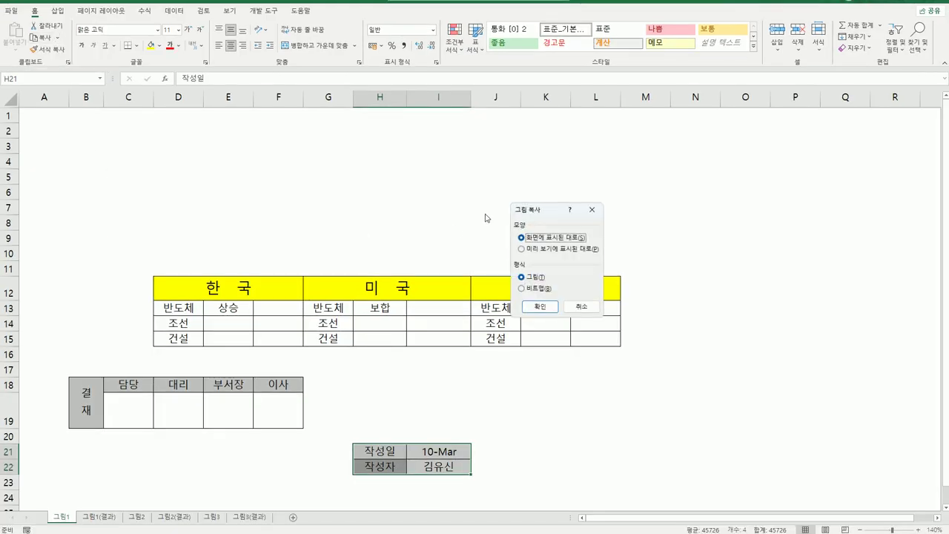
{"action": "left_click_drag", "start_coordinate": [546, 211], "coordinate": [667, 193]}
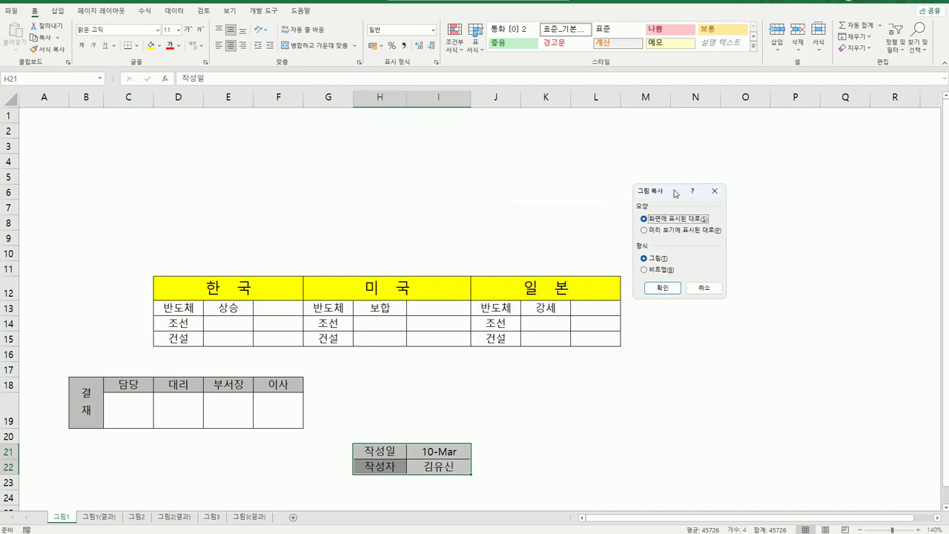
{"action": "left_click", "coordinate": [663, 288]}
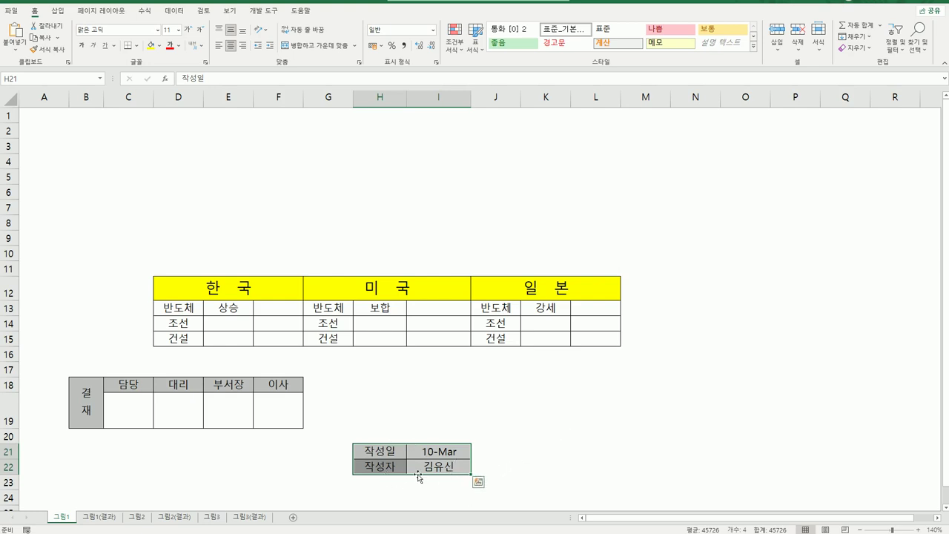
Paste the copied picture of the date and author table at cell B2
{"action": "left_click", "coordinate": [87, 135]}
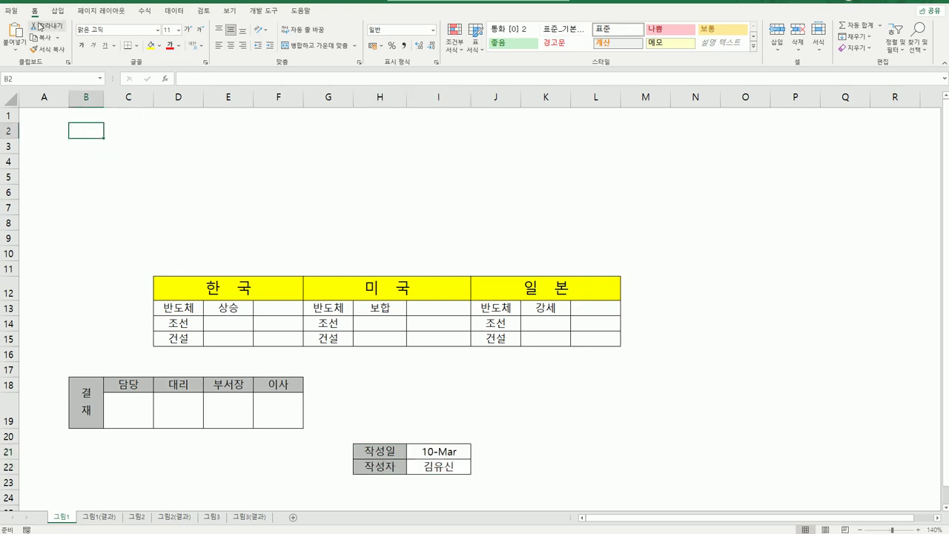
{"action": "left_click", "coordinate": [15, 46]}
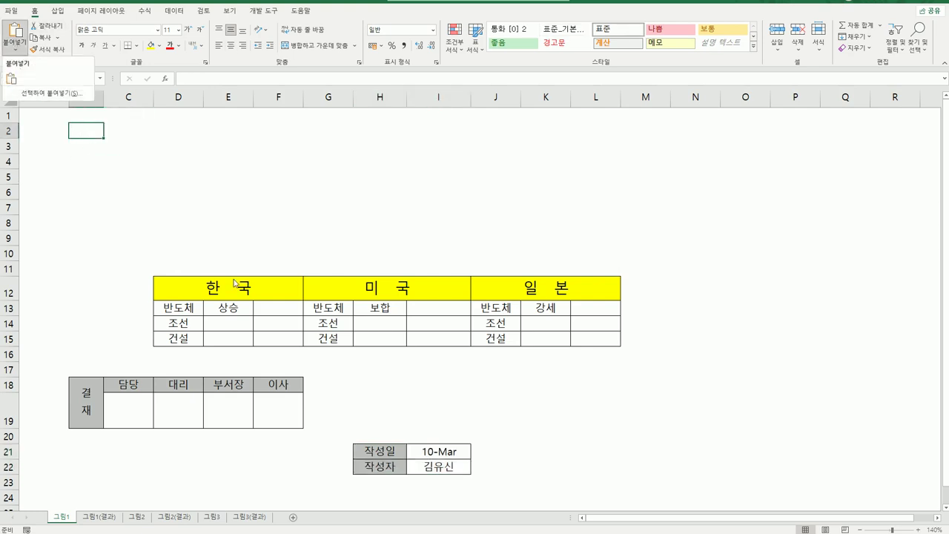
{"action": "left_click", "coordinate": [16, 52]}
{"action": "left_click", "coordinate": [15, 52]}
{"action": "left_click", "coordinate": [16, 80]}
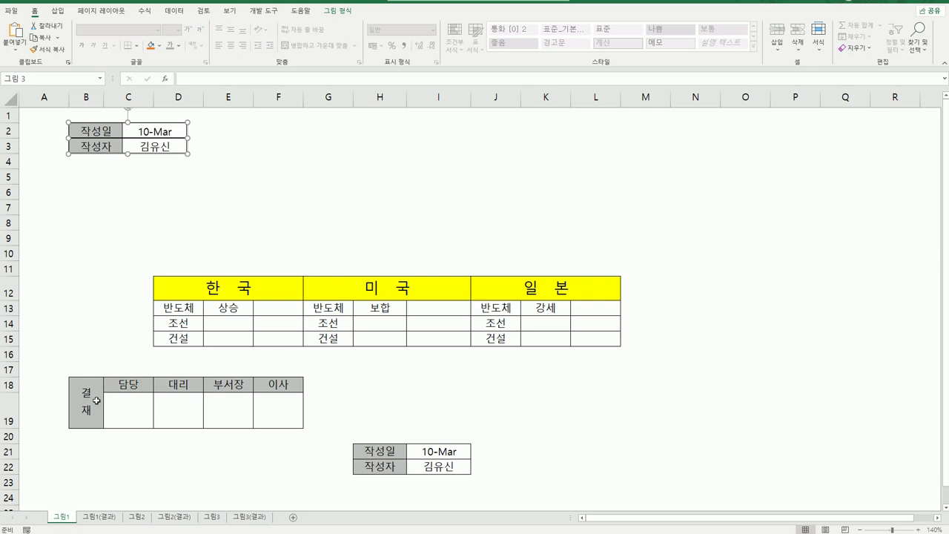
Copy the 결재 approval table in B18:F19 as a picture, as shown on screen, and paste it at F2
{"action": "left_click_drag", "start_coordinate": [96, 400], "coordinate": [262, 416]}
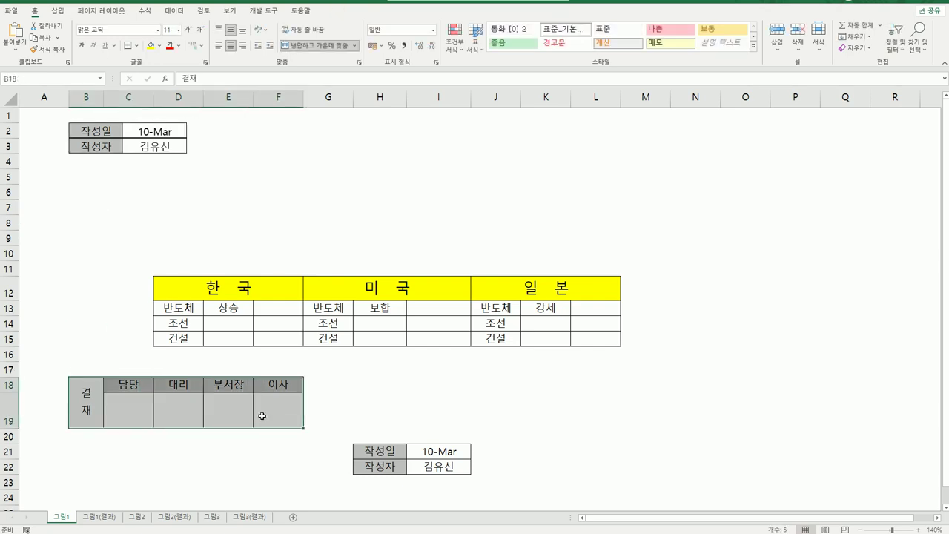
{"action": "left_click", "coordinate": [57, 37]}
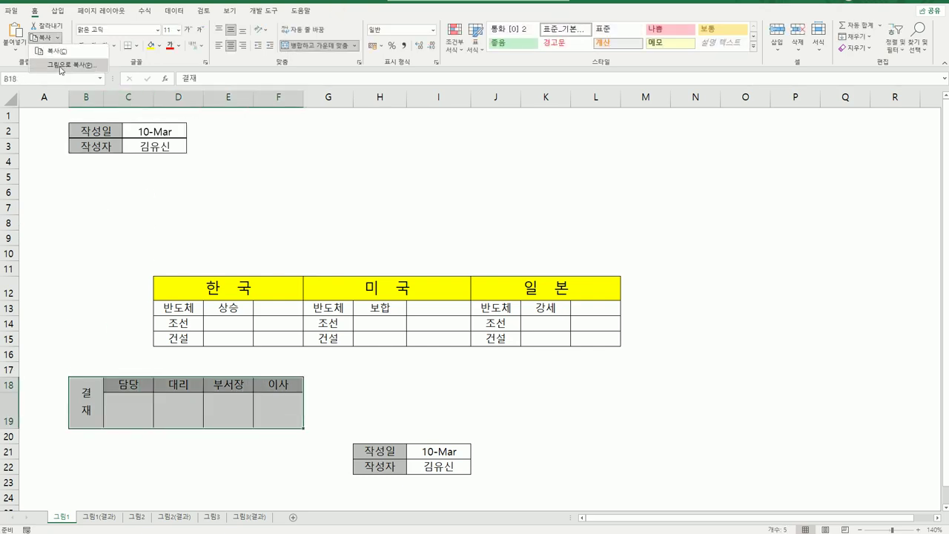
{"action": "left_click", "coordinate": [61, 70]}
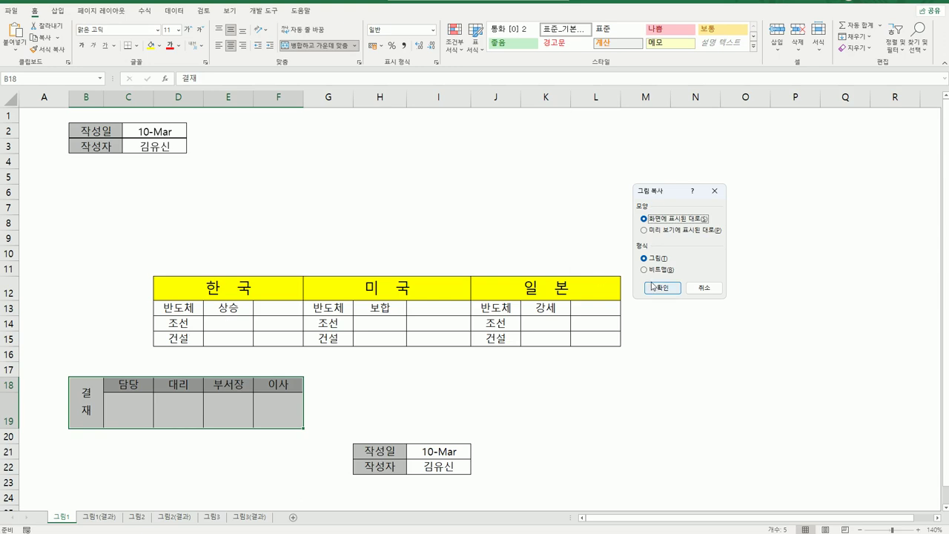
{"action": "left_click", "coordinate": [652, 287]}
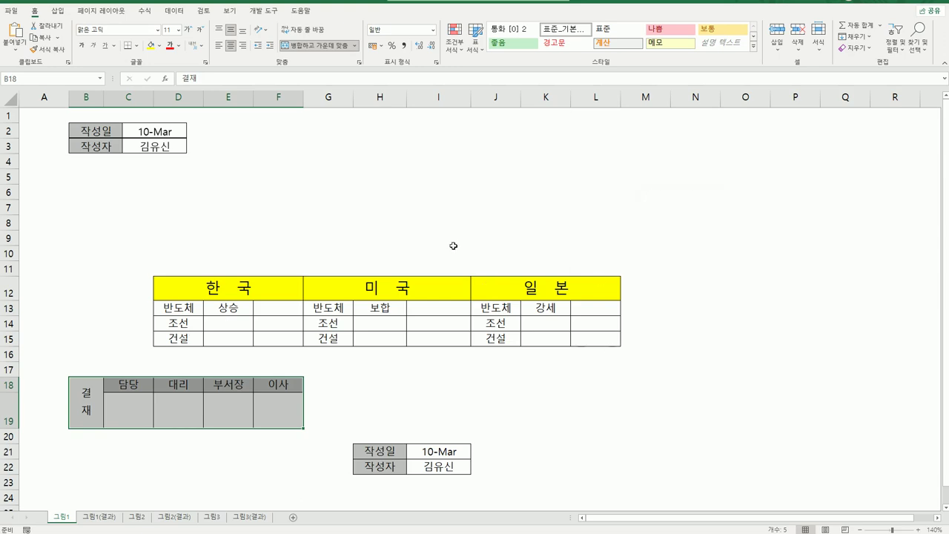
{"action": "left_click", "coordinate": [272, 129]}
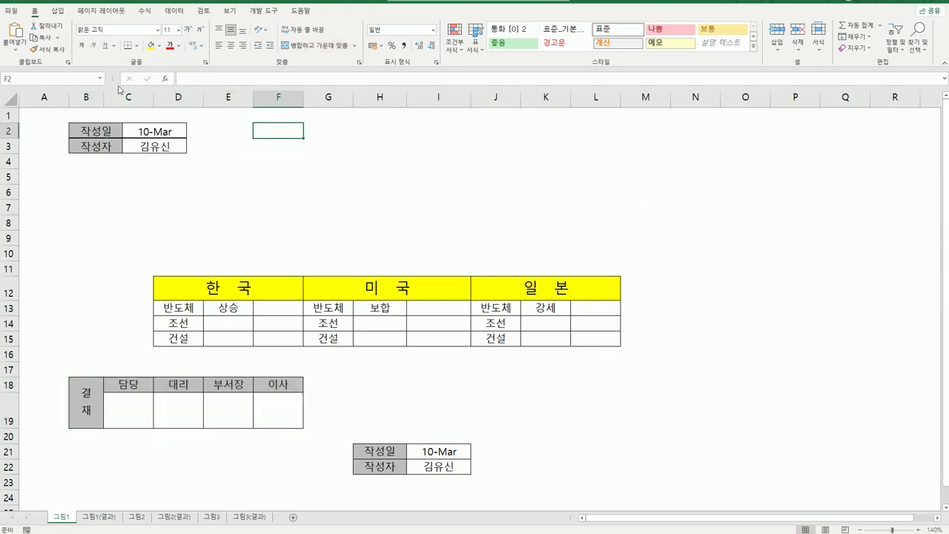
{"action": "left_click", "coordinate": [15, 52]}
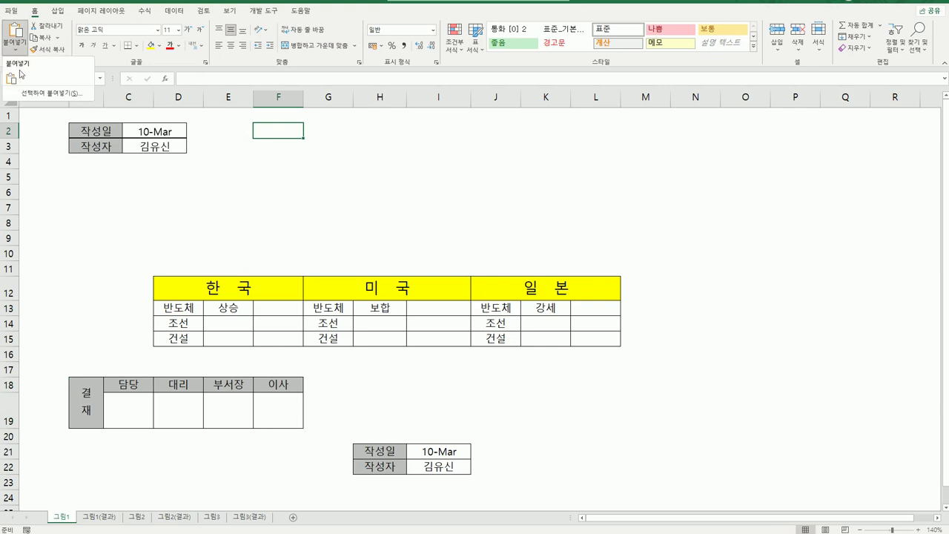
{"action": "left_click", "coordinate": [11, 79]}
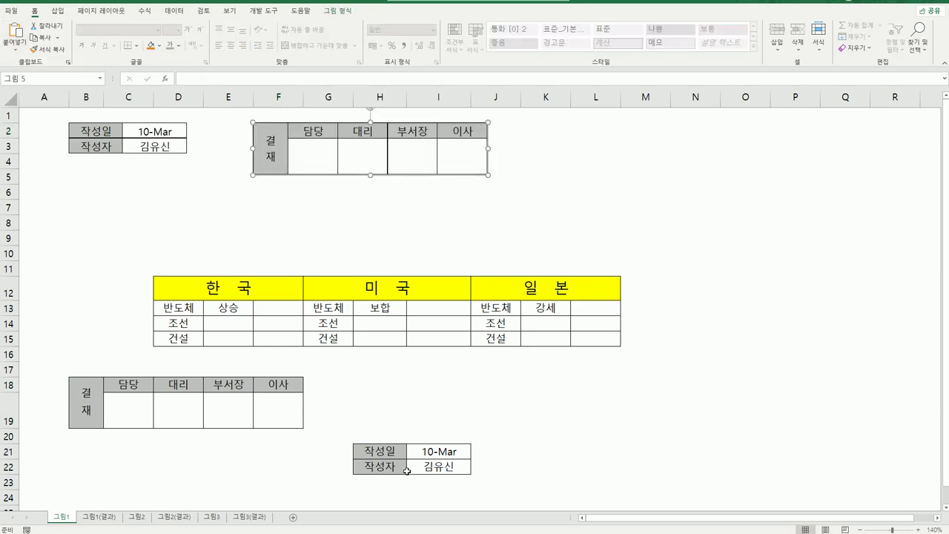
{"action": "left_click", "coordinate": [540, 476]}
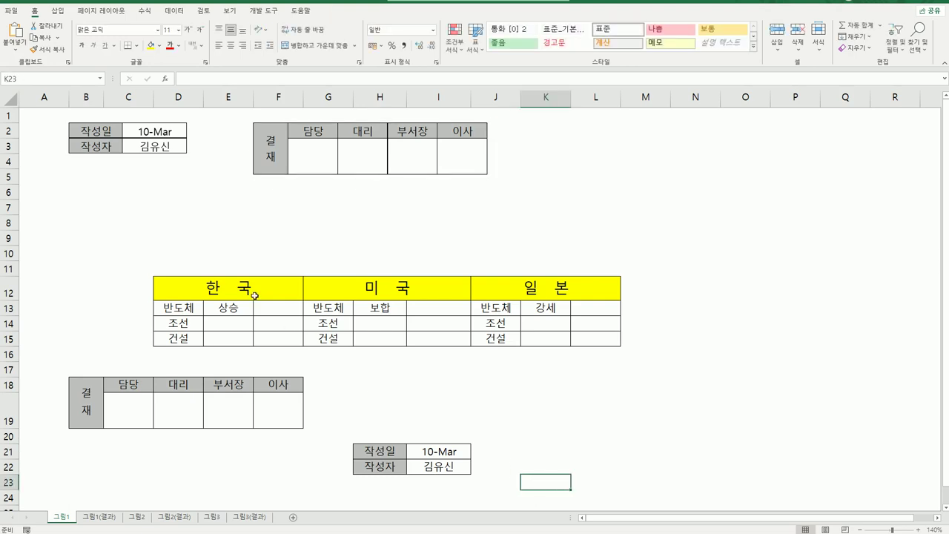
Copy the 한국, 미국 and 일본 table in D12:L15 as a picture, as shown on screen, and paste it at B6
{"action": "left_click_drag", "start_coordinate": [228, 286], "coordinate": [591, 342]}
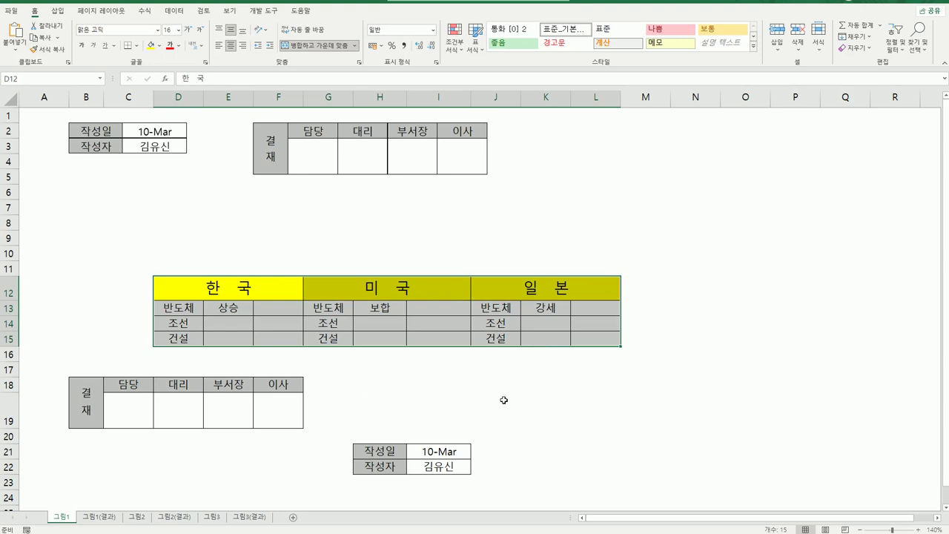
{"action": "left_click", "coordinate": [57, 37]}
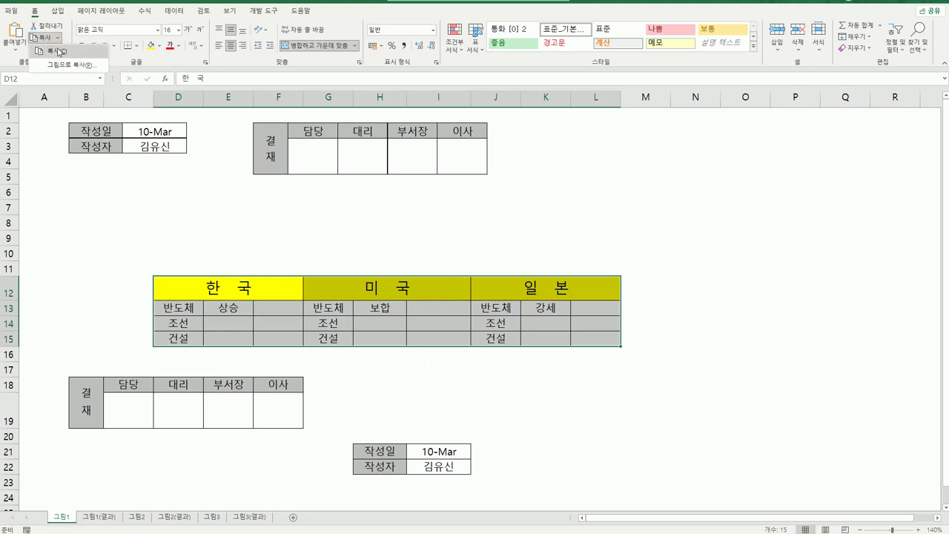
{"action": "left_click", "coordinate": [68, 64]}
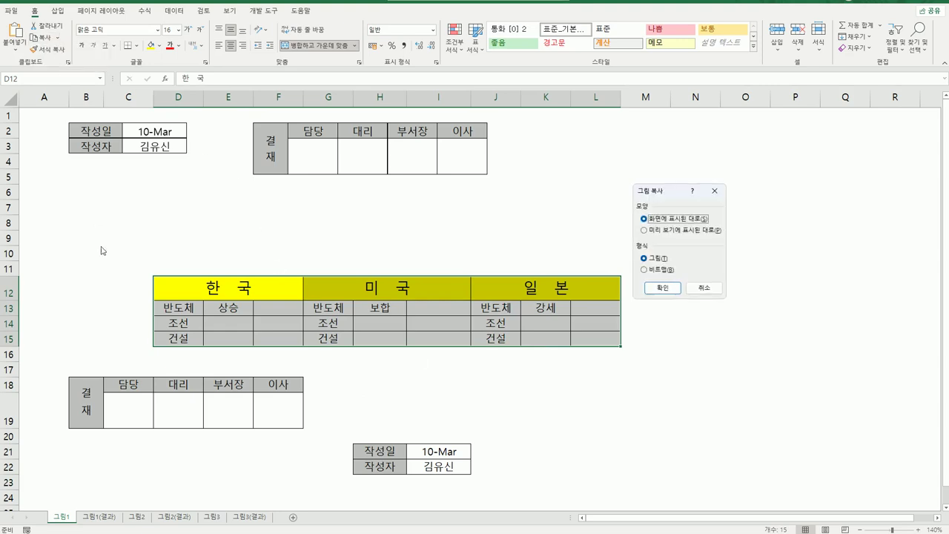
{"action": "left_click", "coordinate": [662, 287]}
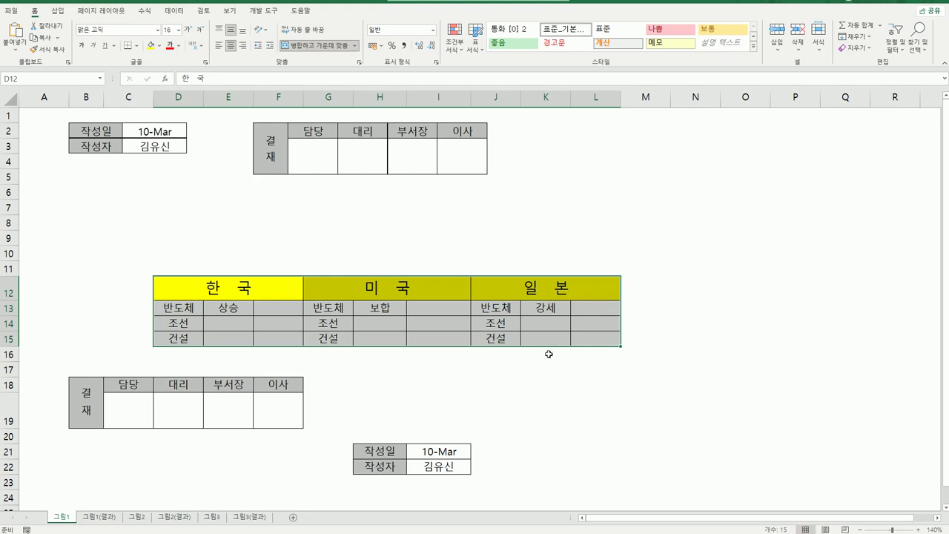
{"action": "left_click", "coordinate": [88, 188]}
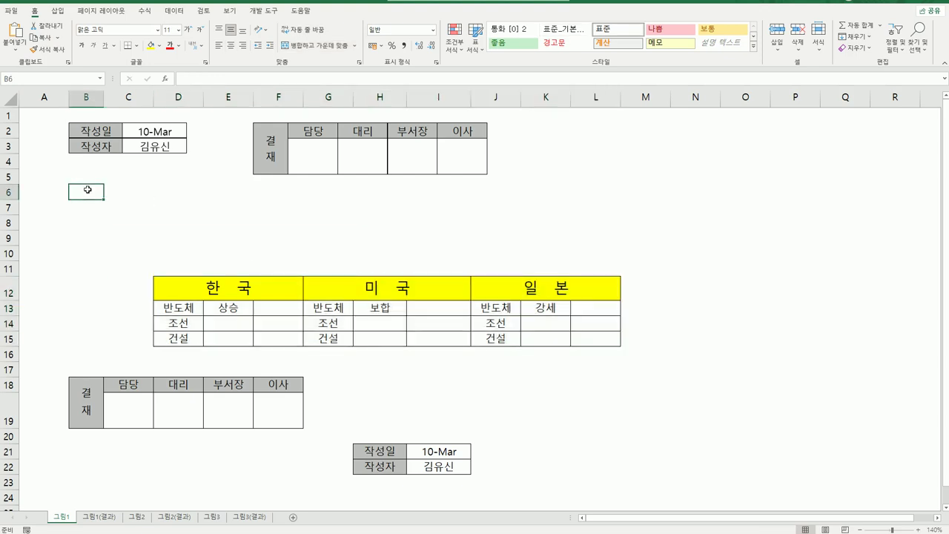
{"action": "left_click", "coordinate": [15, 49]}
{"action": "left_click", "coordinate": [12, 79]}
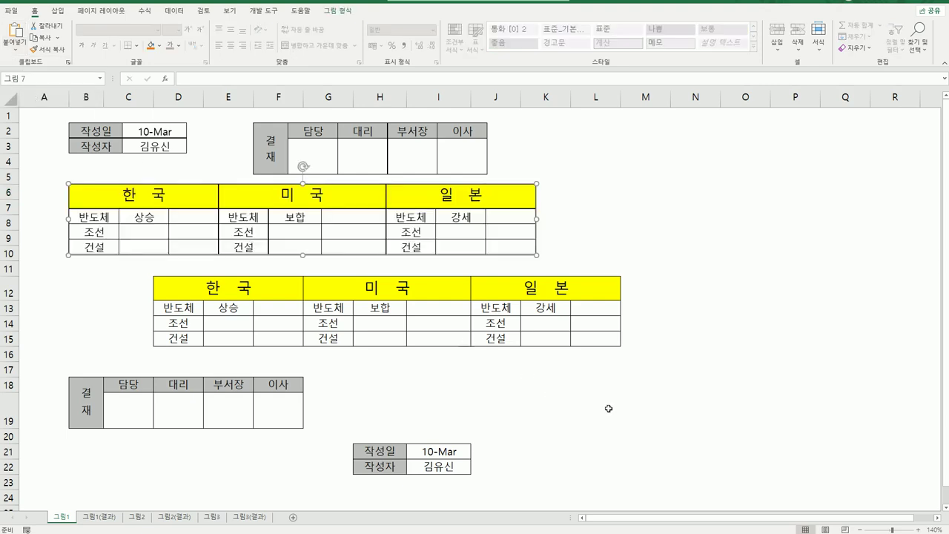
{"action": "left_click", "coordinate": [628, 418]}
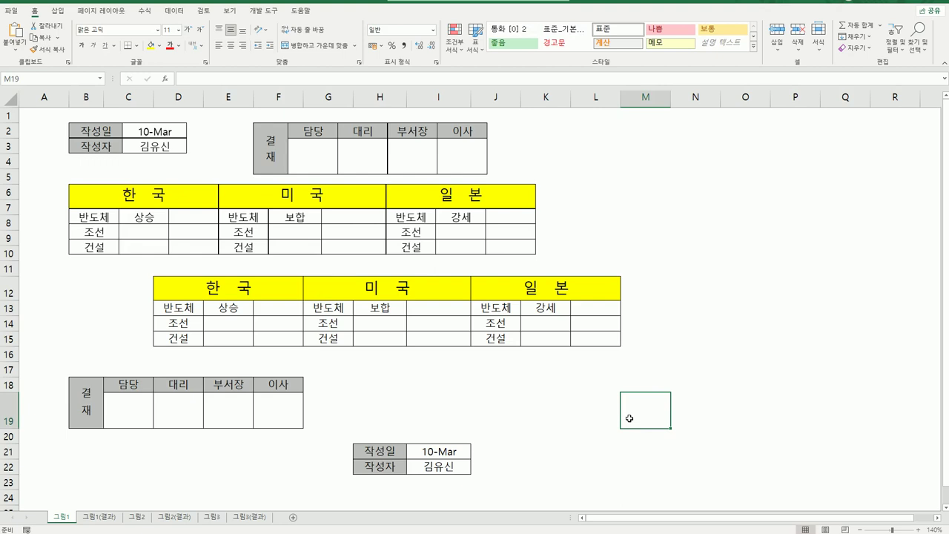
Compare the picture layout on the 그림1 sheet with the 그림1(결과) sheet
{"action": "left_click", "coordinate": [102, 521]}
{"action": "left_click", "coordinate": [71, 521]}
{"action": "left_click", "coordinate": [88, 520]}
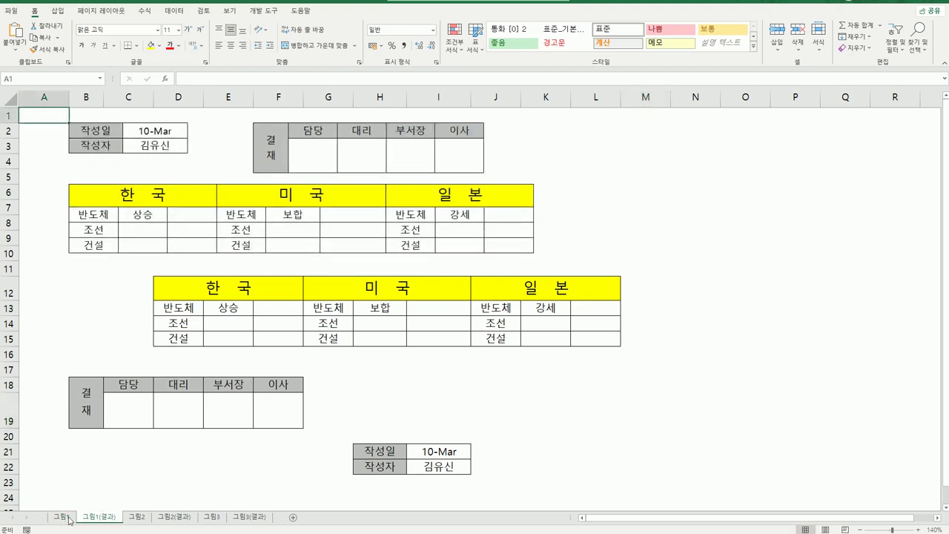
{"action": "left_click", "coordinate": [61, 519]}
{"action": "left_click", "coordinate": [96, 516]}
On the 그림2 sheet, copy the 검사일시 and 사업장명 table in A2:B3 as a picture and paste it at A15
{"action": "left_click", "coordinate": [137, 516]}
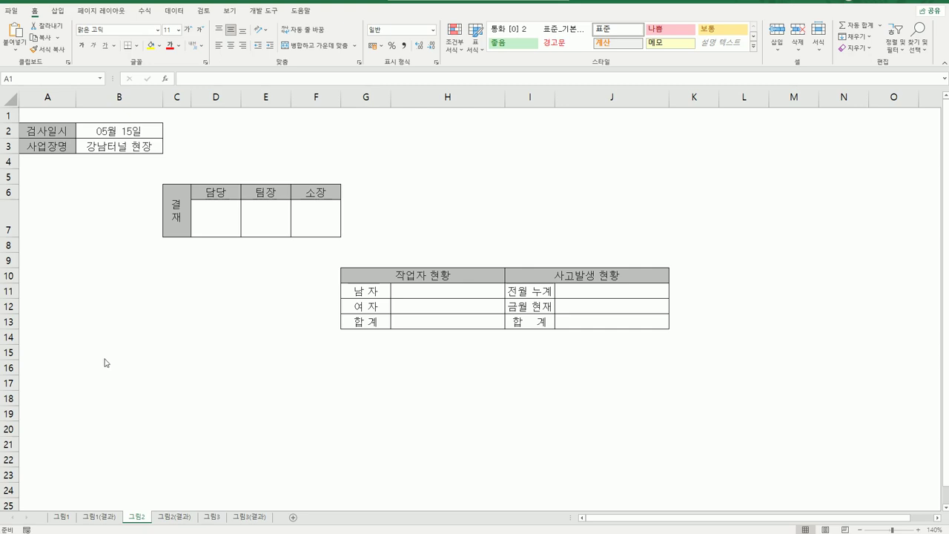
{"action": "left_click", "coordinate": [59, 129]}
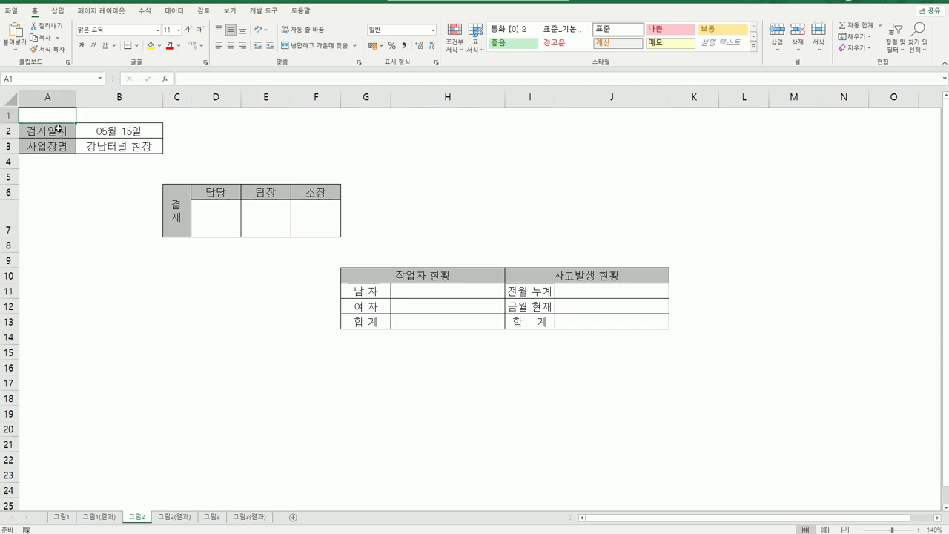
{"action": "left_click_drag", "start_coordinate": [49, 131], "coordinate": [97, 146]}
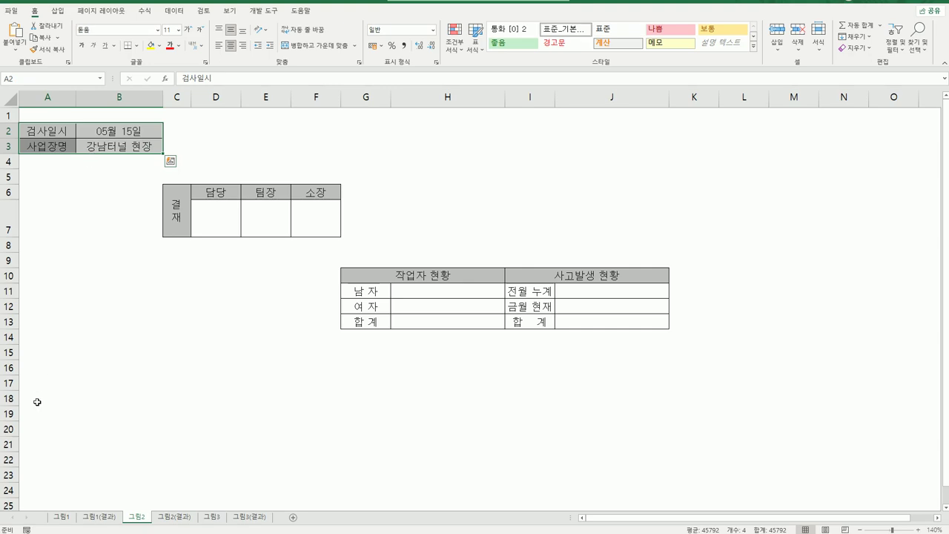
{"action": "left_click", "coordinate": [58, 38]}
{"action": "left_click", "coordinate": [62, 66]}
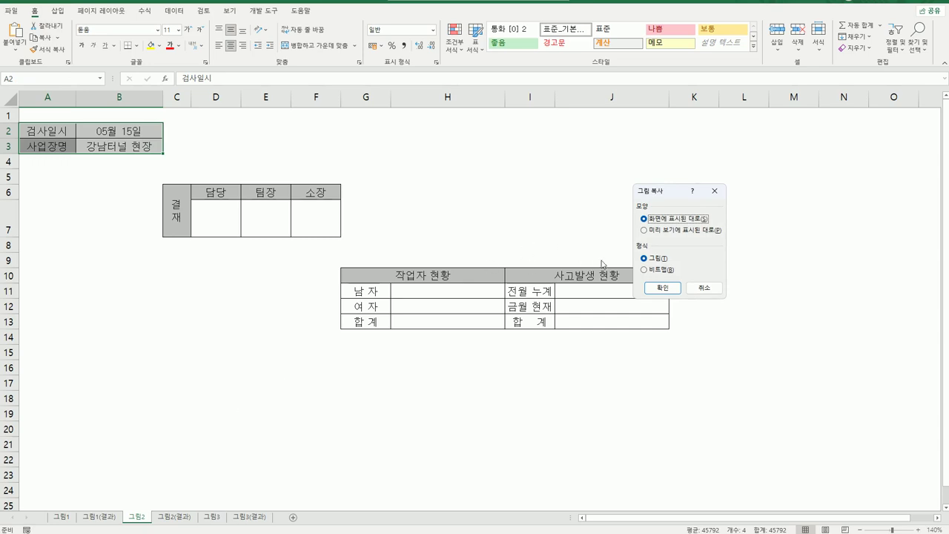
{"action": "left_click", "coordinate": [665, 289]}
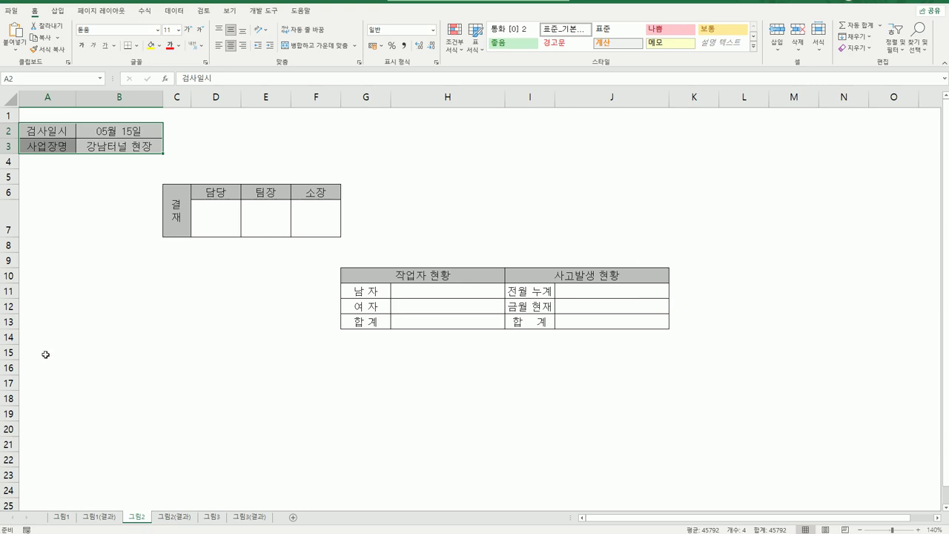
{"action": "left_click", "coordinate": [45, 355]}
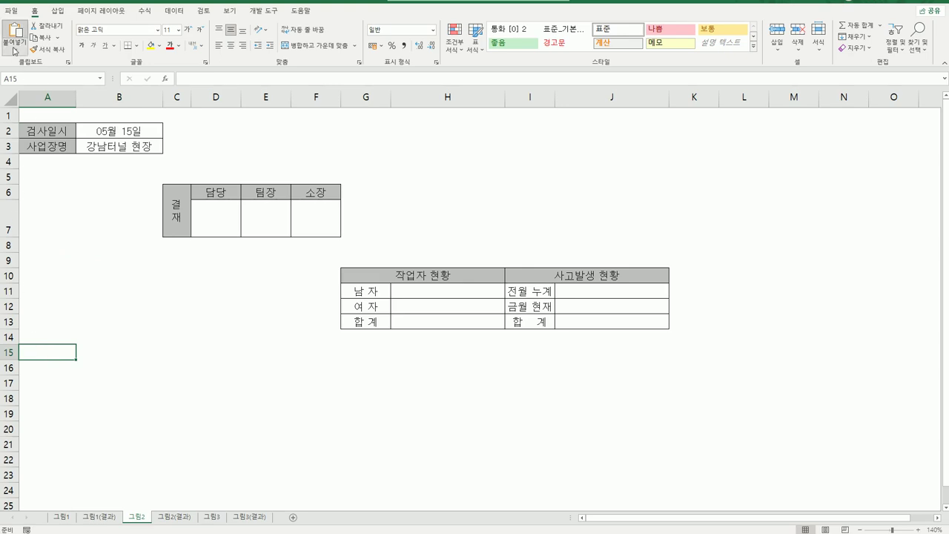
{"action": "left_click", "coordinate": [14, 50]}
{"action": "left_click", "coordinate": [44, 83]}
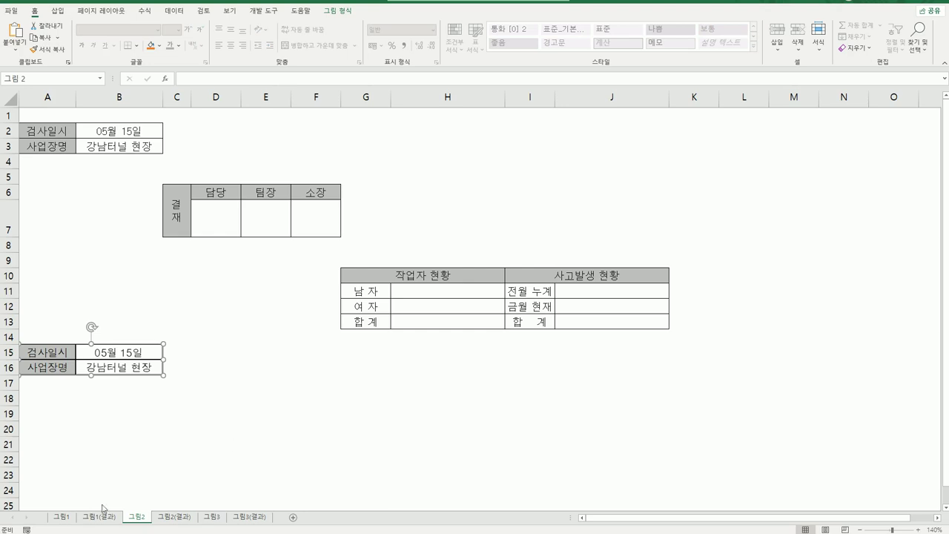
{"action": "left_click", "coordinate": [62, 517]}
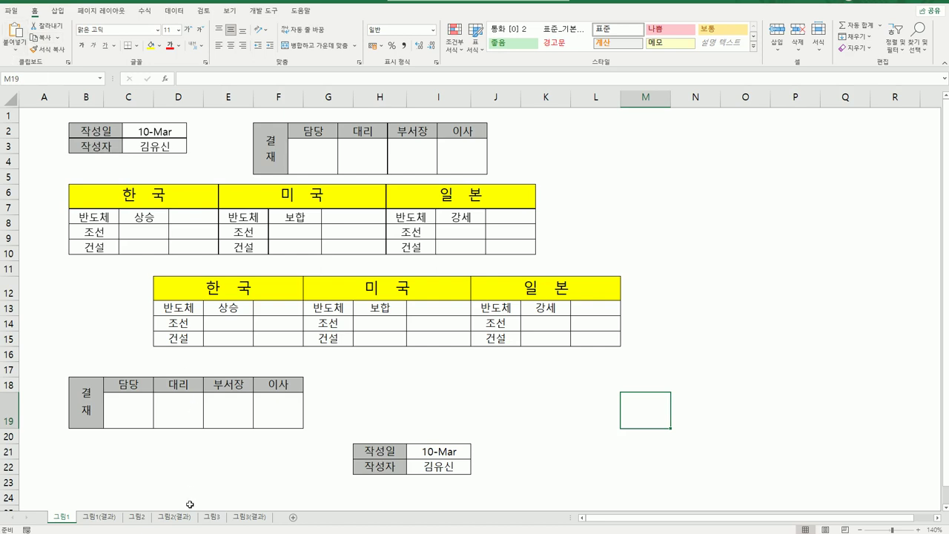
{"action": "left_click", "coordinate": [138, 517]}
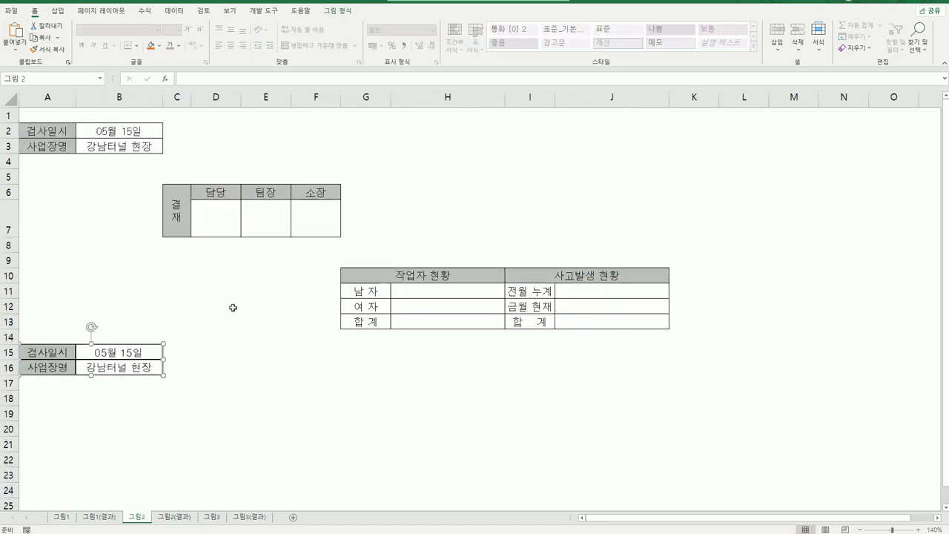
Copy the 결재 approval table in C6:F7 and paste it as a picture at D15
{"action": "left_click_drag", "start_coordinate": [177, 216], "coordinate": [298, 215]}
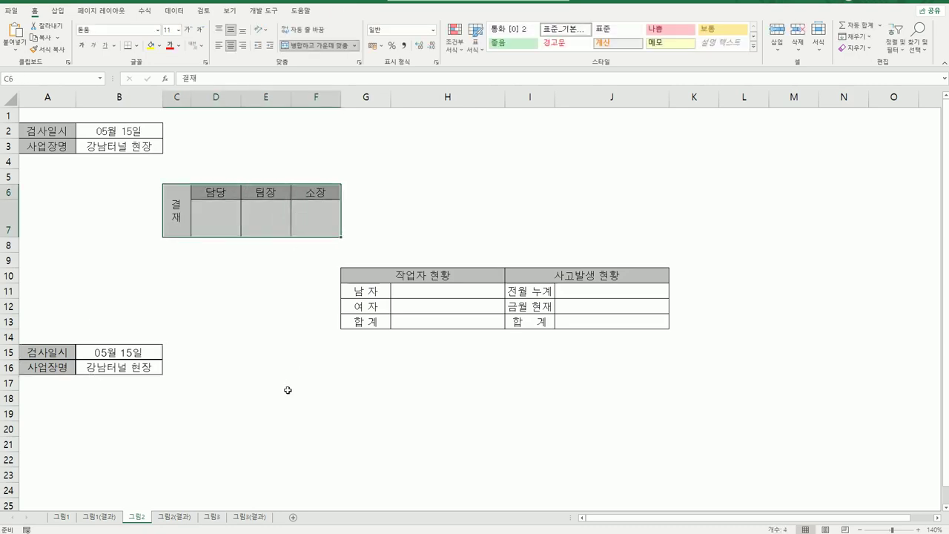
{"action": "left_click", "coordinate": [41, 37]}
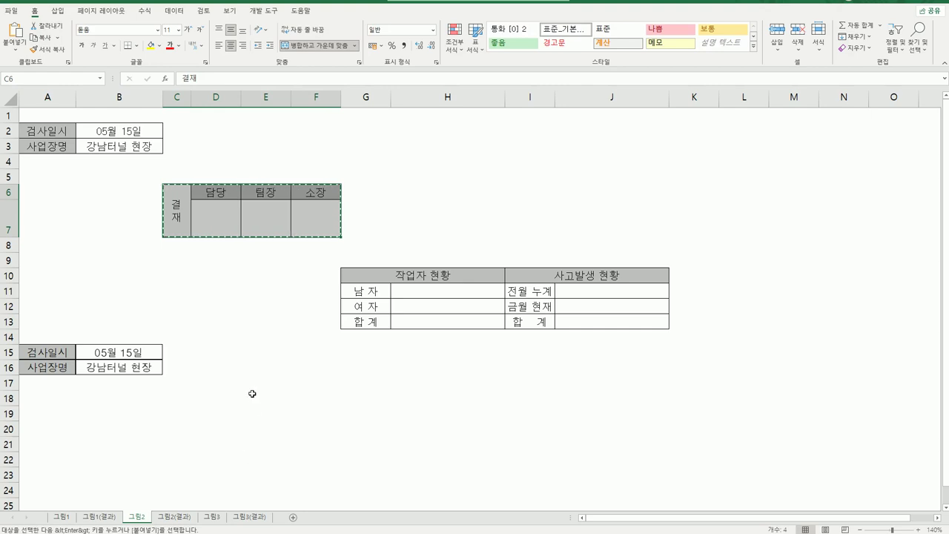
{"action": "left_click", "coordinate": [207, 348]}
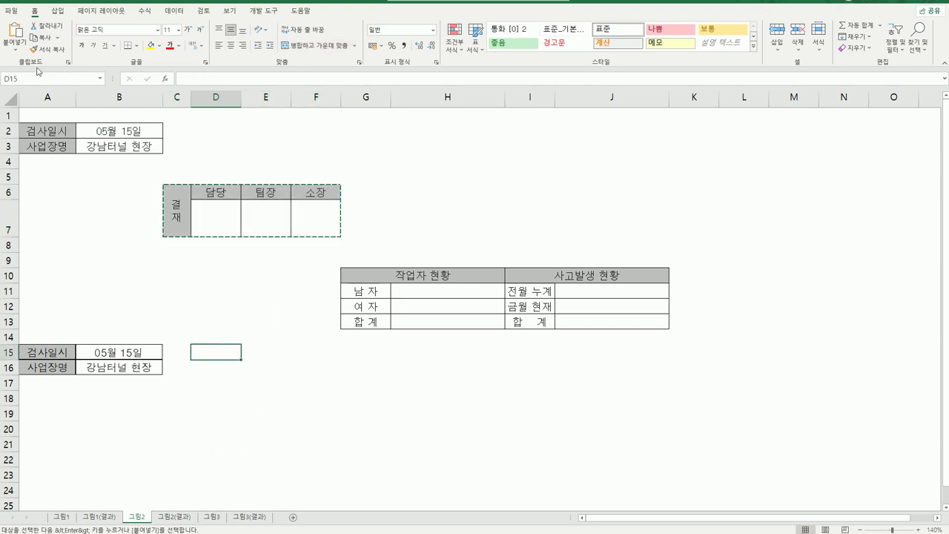
{"action": "left_click", "coordinate": [12, 52]}
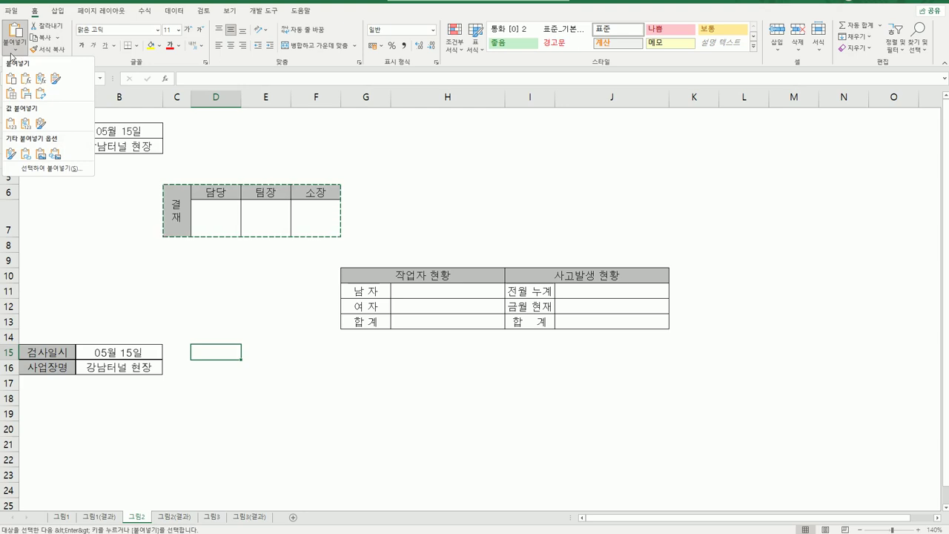
{"action": "left_click", "coordinate": [42, 161]}
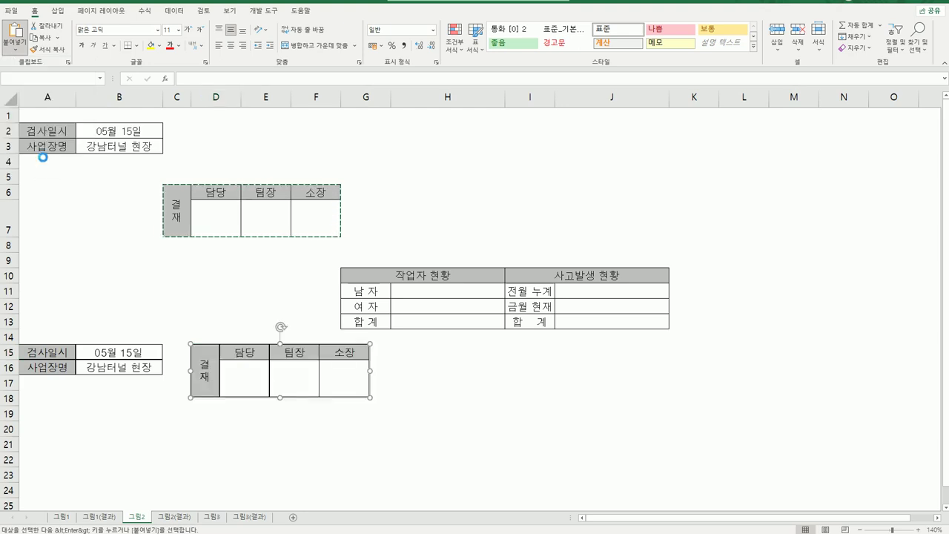
{"action": "left_click", "coordinate": [437, 464]}
Copy the 작업자 현황 and 사고발생 현황 table in G10:J13 and paste it as a picture at A19
{"action": "left_click_drag", "start_coordinate": [349, 273], "coordinate": [585, 318]}
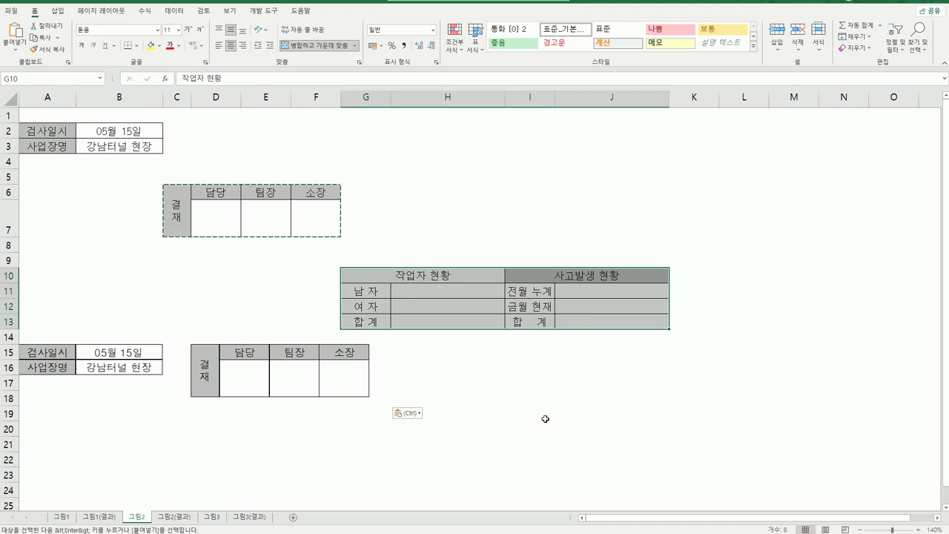
{"action": "left_click", "coordinate": [39, 39]}
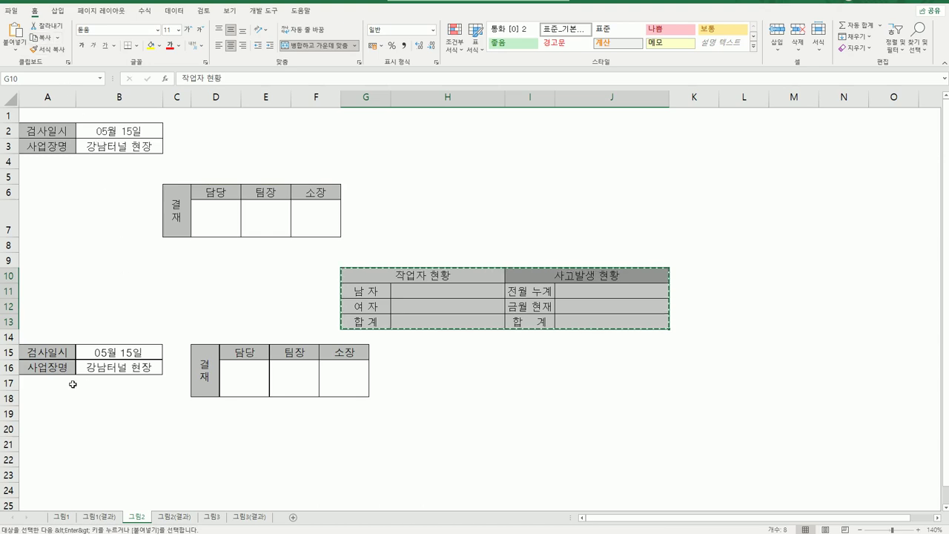
{"action": "left_click", "coordinate": [42, 416]}
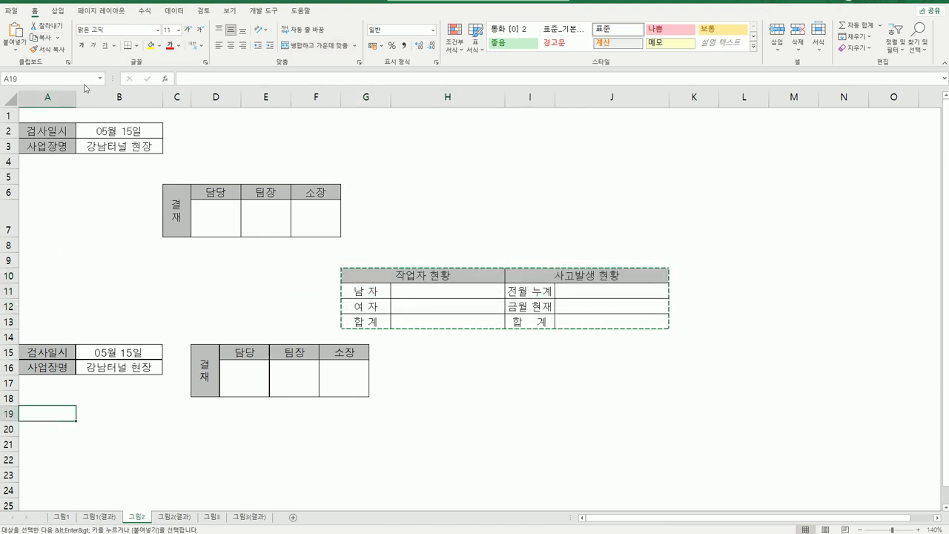
{"action": "left_click", "coordinate": [15, 50]}
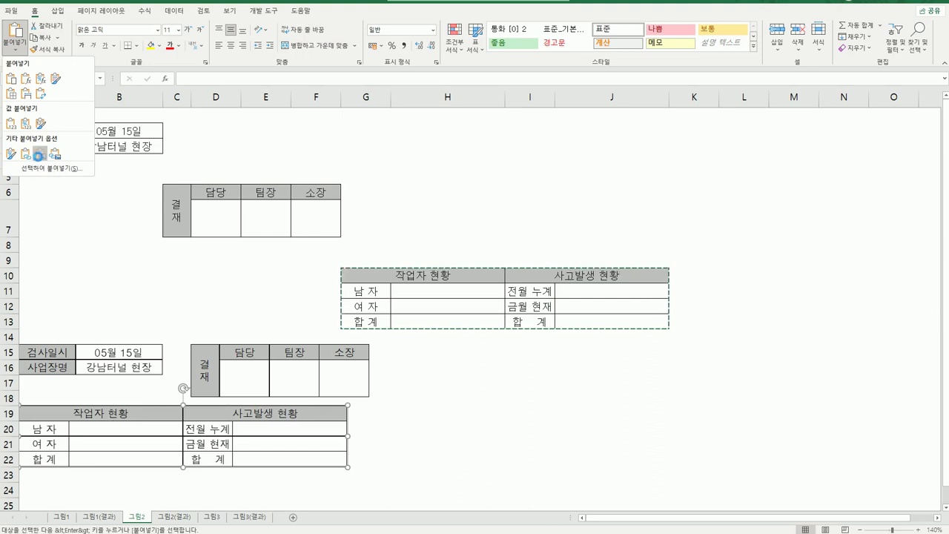
{"action": "left_click", "coordinate": [41, 158]}
{"action": "left_click", "coordinate": [457, 440]}
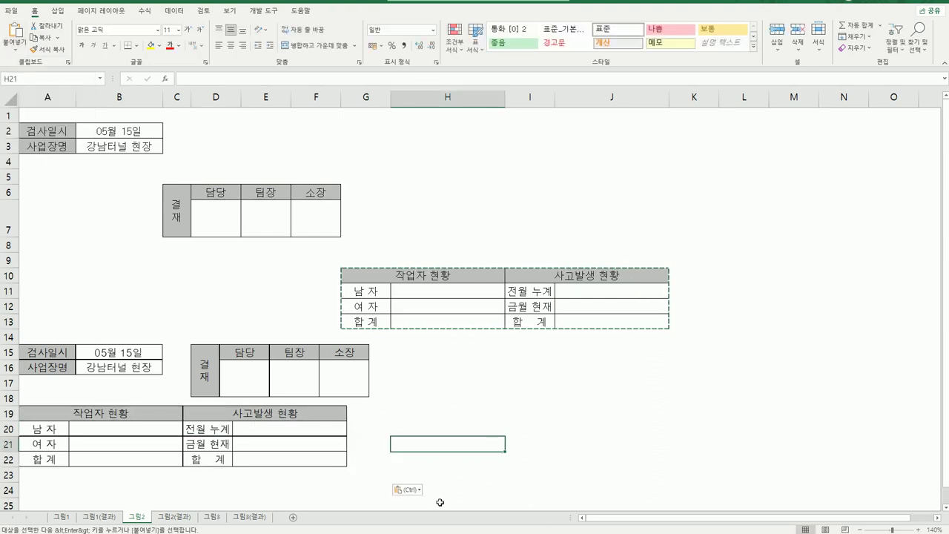
Review the layouts on the 그림1 and 그림2 sheets, and open the 그림3 sheet to view its 결재 table in H16:L17
{"action": "left_click", "coordinate": [63, 516]}
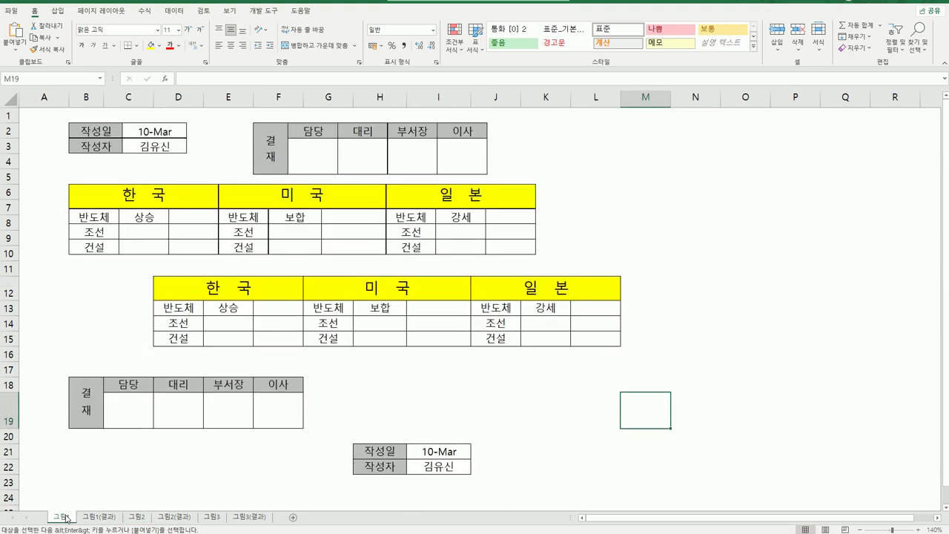
{"action": "left_click", "coordinate": [138, 516]}
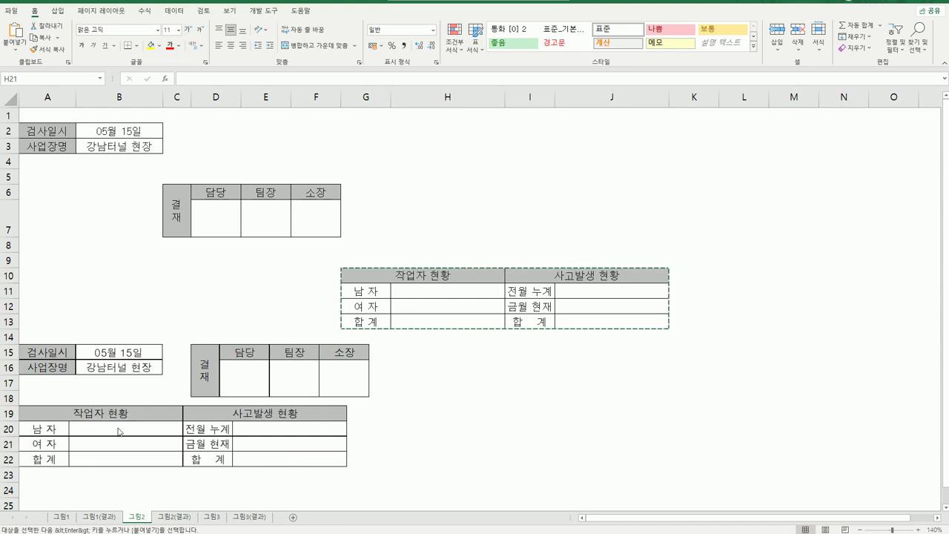
{"action": "left_click", "coordinate": [216, 520]}
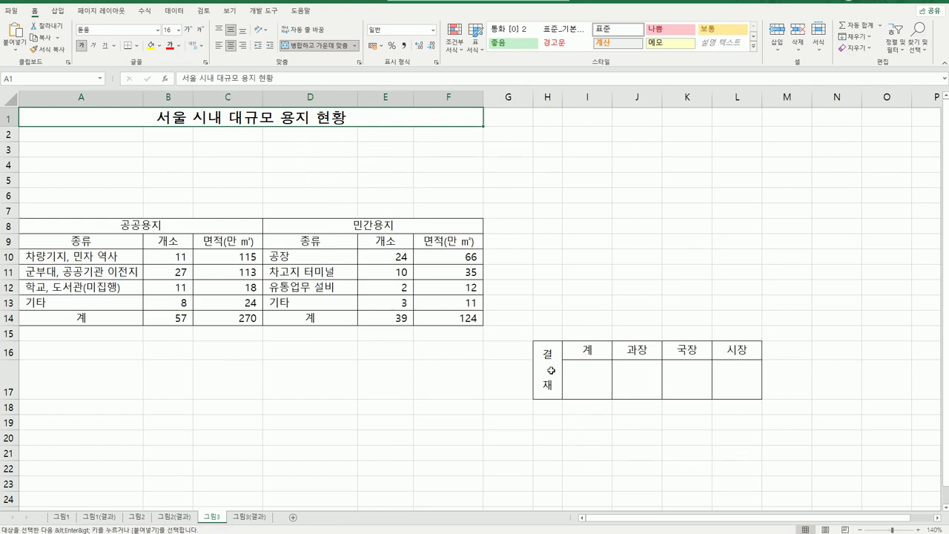
{"action": "left_click_drag", "start_coordinate": [551, 369], "coordinate": [719, 368]}
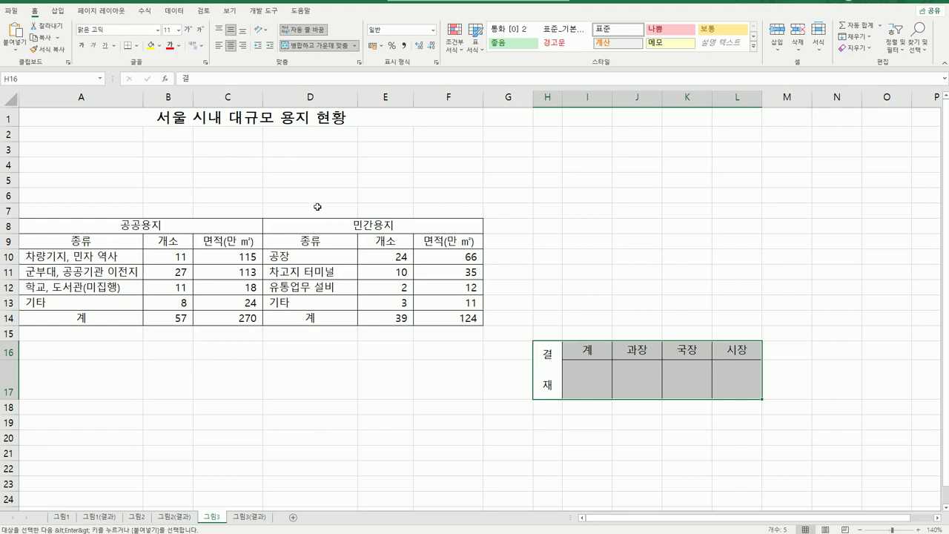
Apply all borders to cells B3:F4 under the 서울 시내 대규모 용지 현황 title
{"action": "left_click_drag", "start_coordinate": [226, 137], "coordinate": [452, 142]}
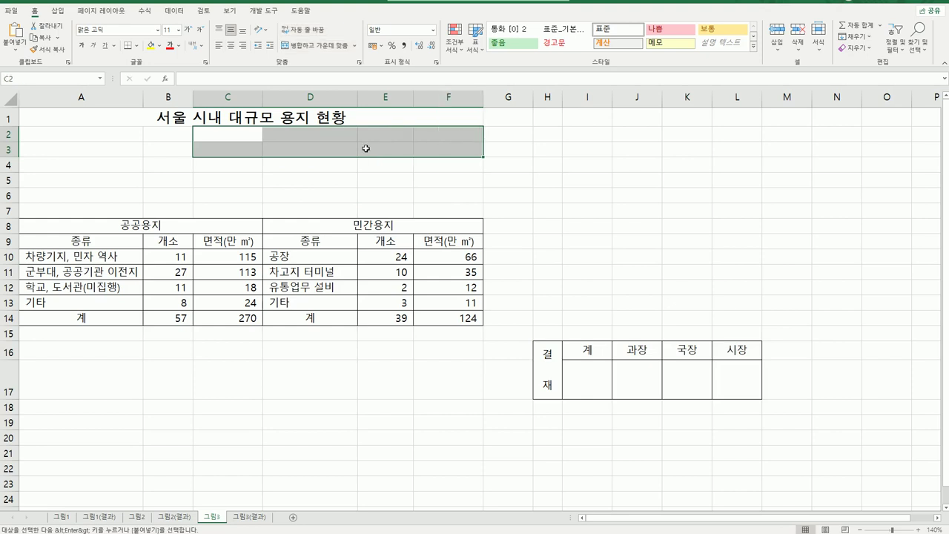
{"action": "left_click_drag", "start_coordinate": [238, 149], "coordinate": [465, 167]}
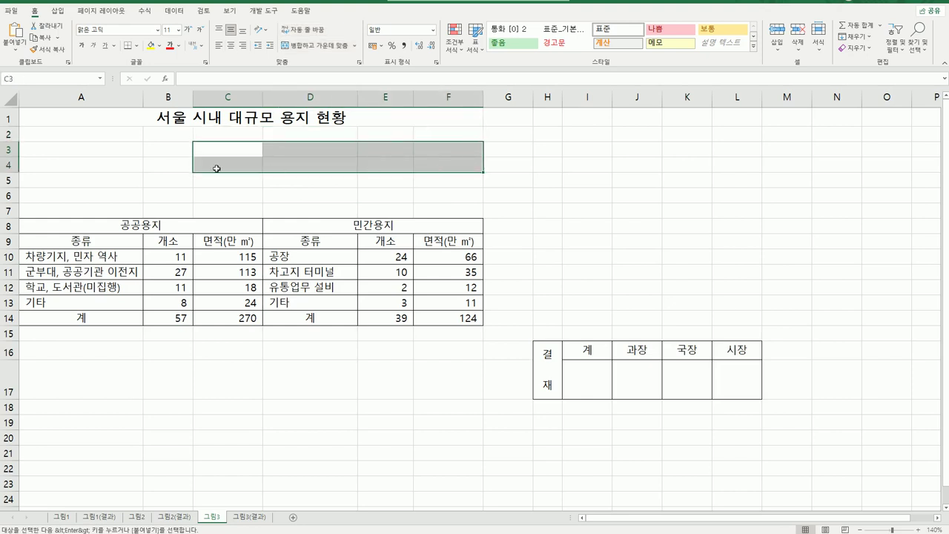
{"action": "left_click_drag", "start_coordinate": [178, 151], "coordinate": [447, 165]}
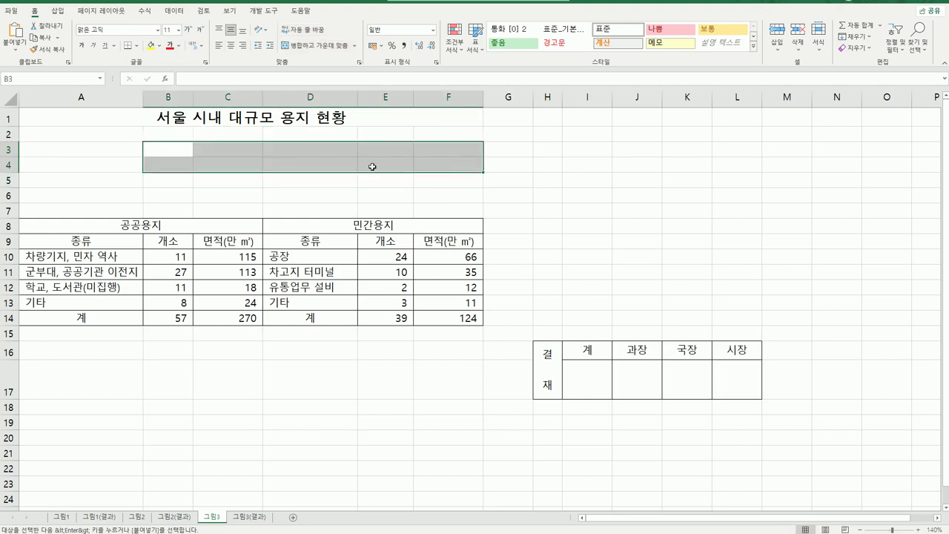
{"action": "left_click", "coordinate": [138, 45]}
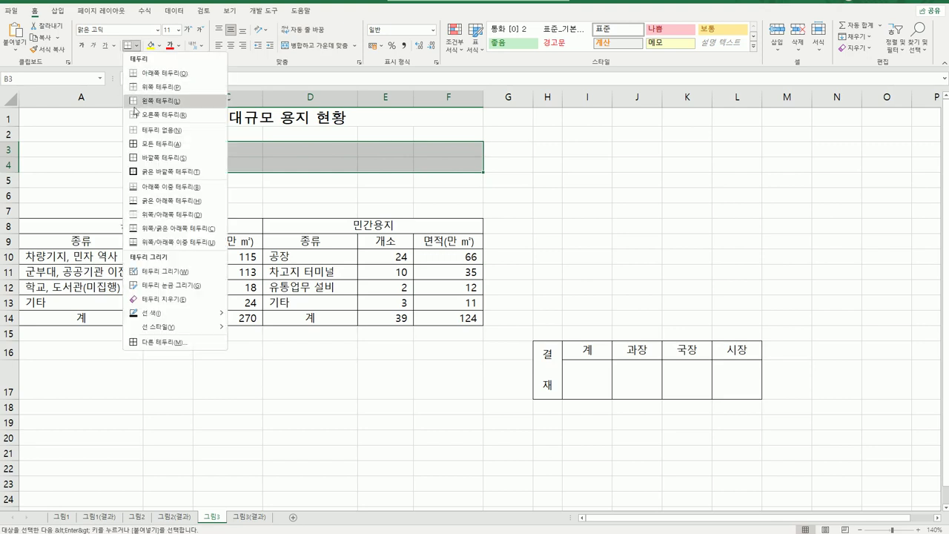
{"action": "left_click", "coordinate": [155, 143]}
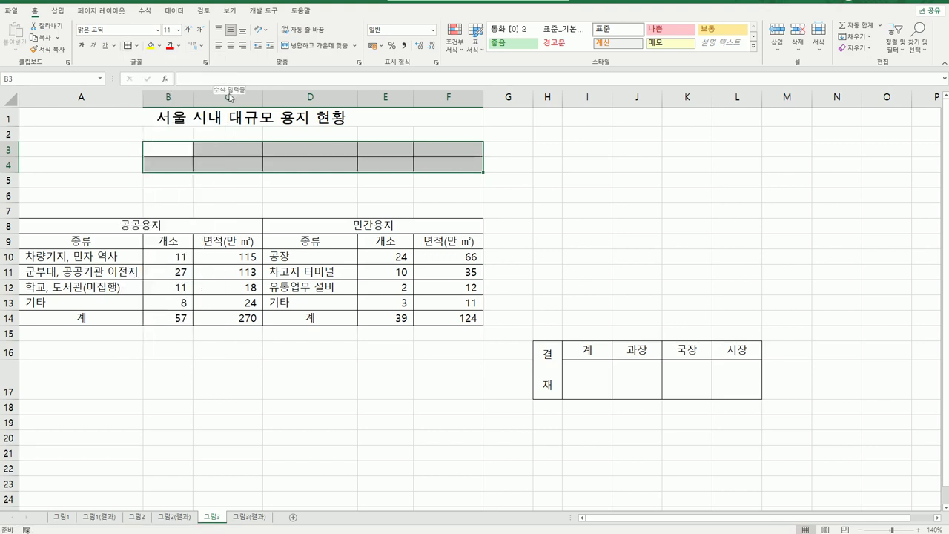
Try narrowing columns C to F to an equal width, and undo both the width change and the B3:F4 borders
{"action": "left_click", "coordinate": [230, 96]}
{"action": "left_click_drag", "start_coordinate": [230, 96], "coordinate": [459, 95]}
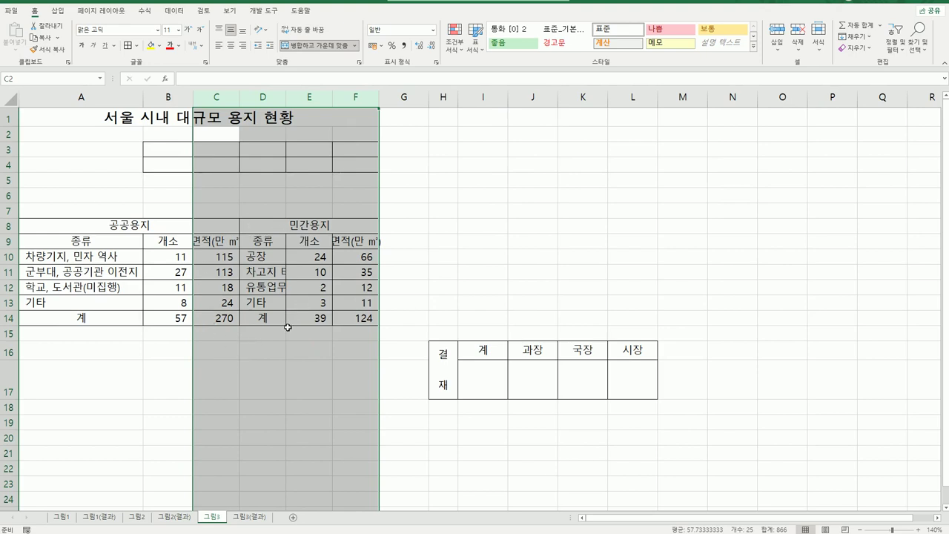
{"action": "key", "text": "ctrl+z"}
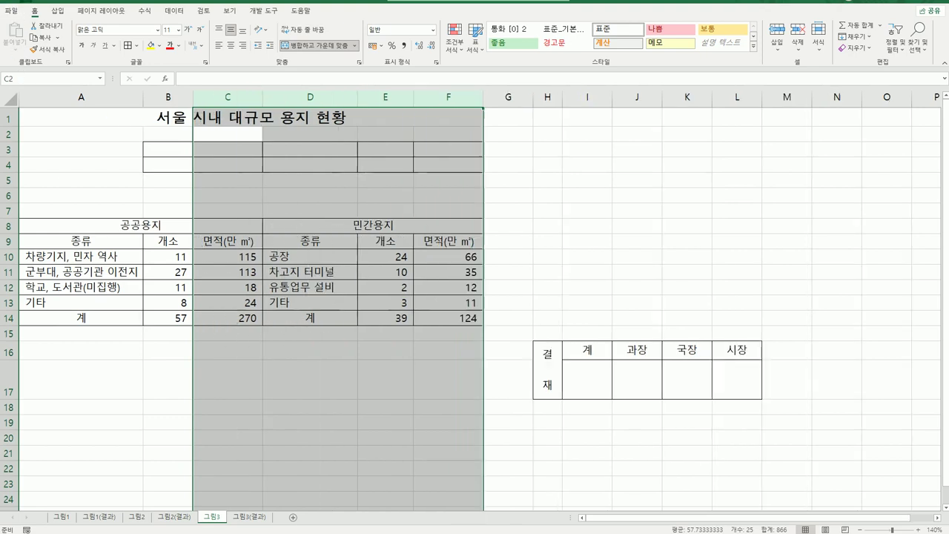
{"action": "left_click_drag", "start_coordinate": [180, 148], "coordinate": [575, 246]}
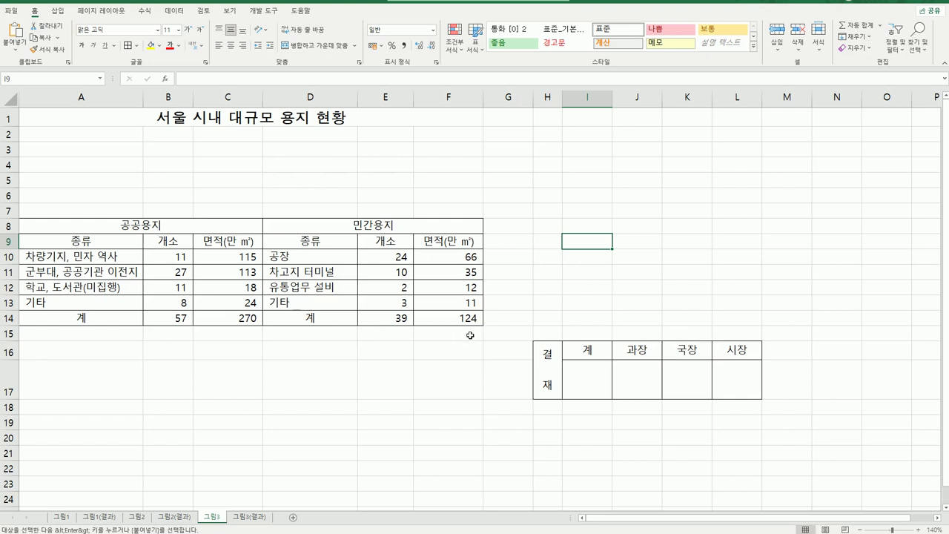
Copy the 결재 approval table in H16:L17 and paste it as a linked picture (연결된 그림) at D4
{"action": "left_click", "coordinate": [541, 369]}
{"action": "left_click_drag", "start_coordinate": [549, 369], "coordinate": [717, 394]}
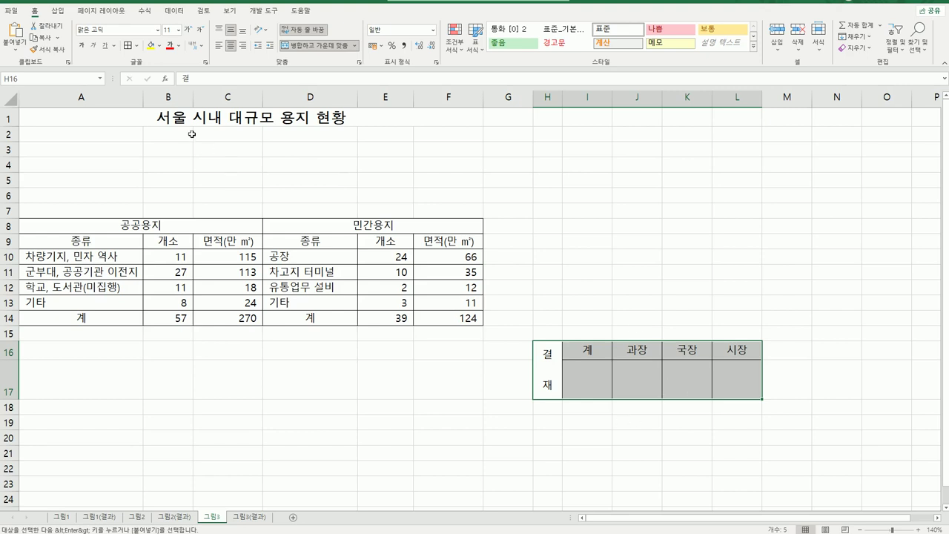
{"action": "left_click", "coordinate": [41, 37]}
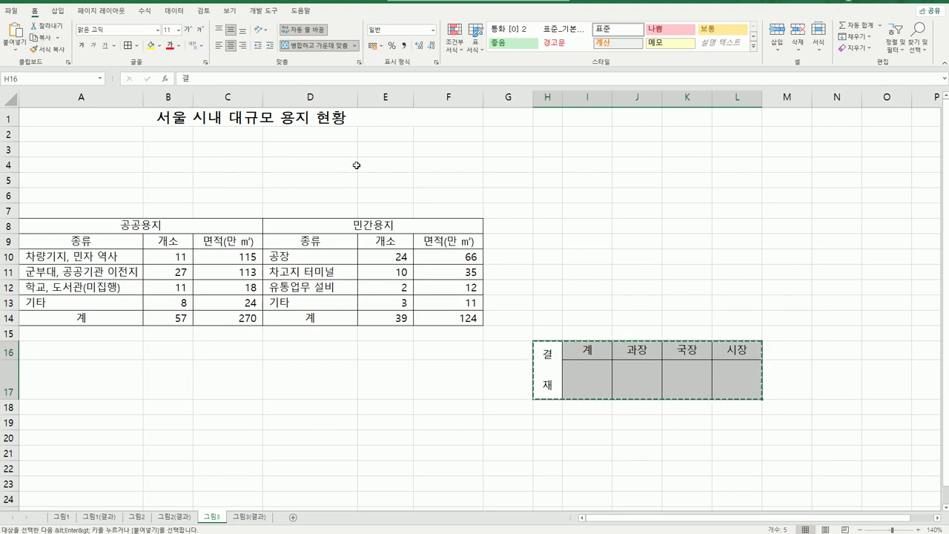
{"action": "left_click", "coordinate": [317, 164]}
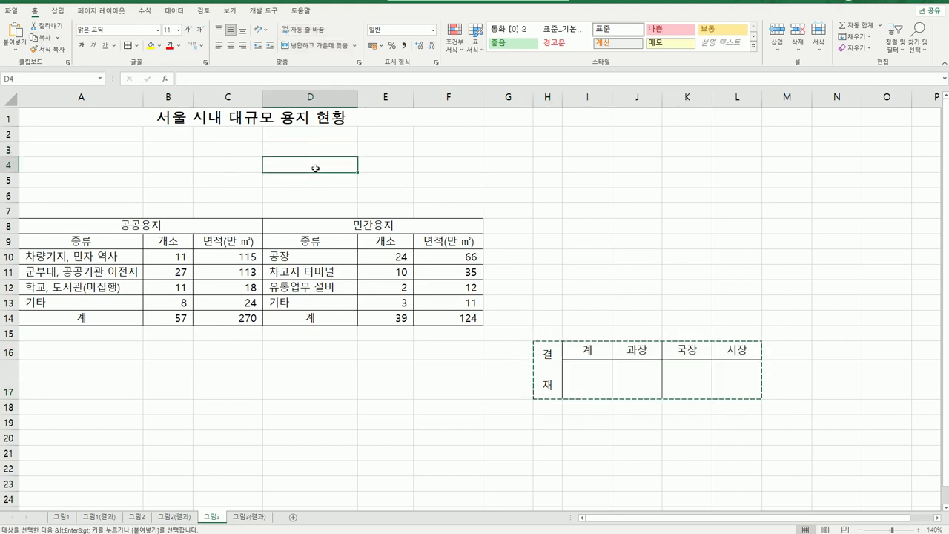
{"action": "left_click", "coordinate": [14, 49]}
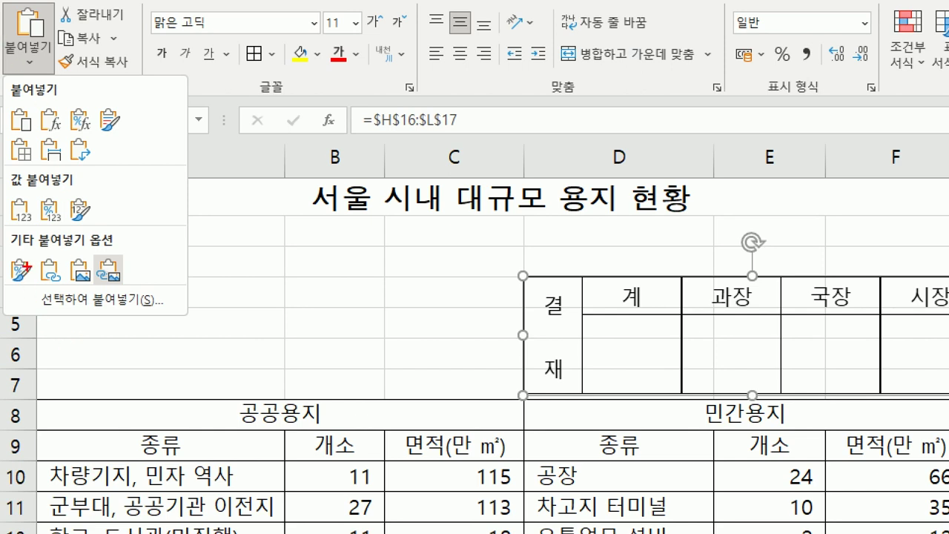
{"action": "left_click_drag", "start_coordinate": [22, 243], "coordinate": [129, 238]}
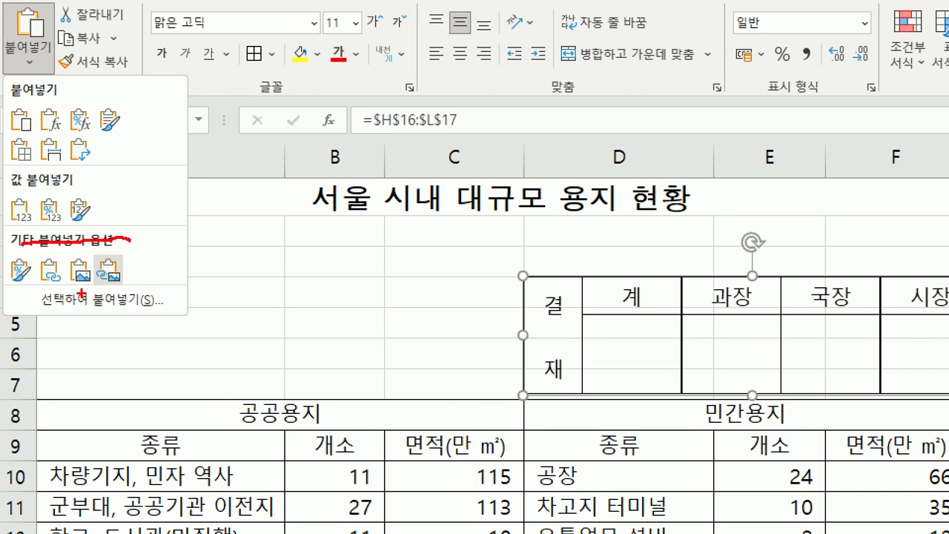
{"action": "left_click_drag", "start_coordinate": [71, 248], "coordinate": [98, 223]}
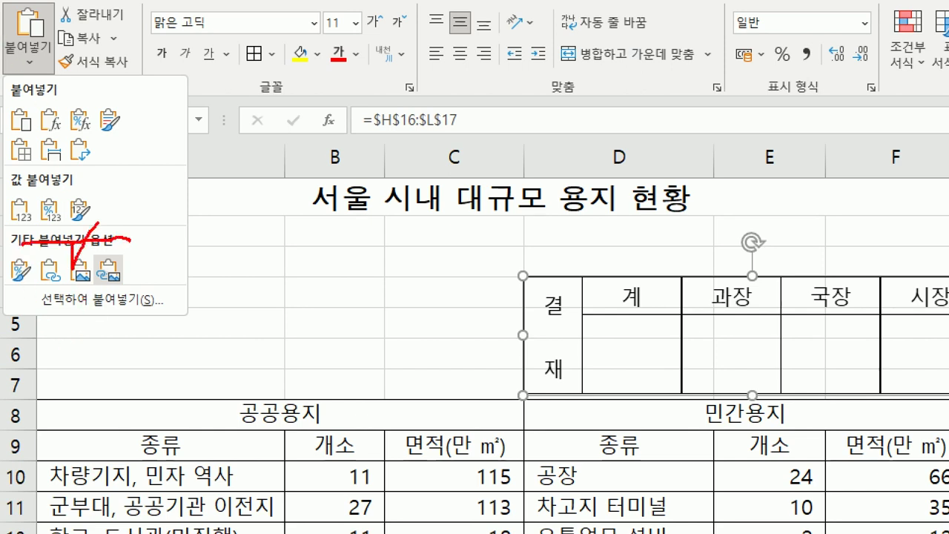
{"action": "mouse_move", "coordinate": [118, 288]}
{"action": "left_mouse_down"}
{"action": "mouse_move", "coordinate": [92, 276]}
{"action": "mouse_move", "coordinate": [124, 256]}
{"action": "left_mouse_up"}
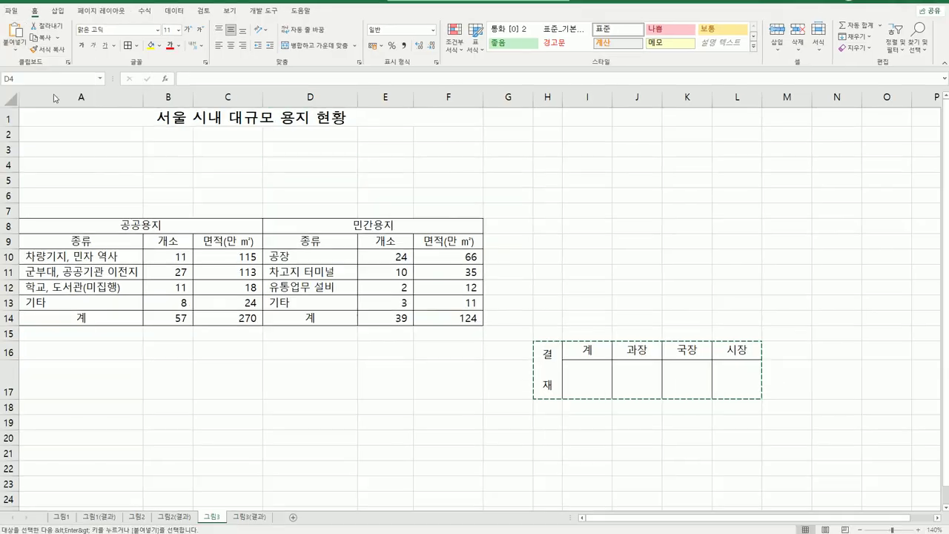
{"action": "left_click", "coordinate": [618, 292]}
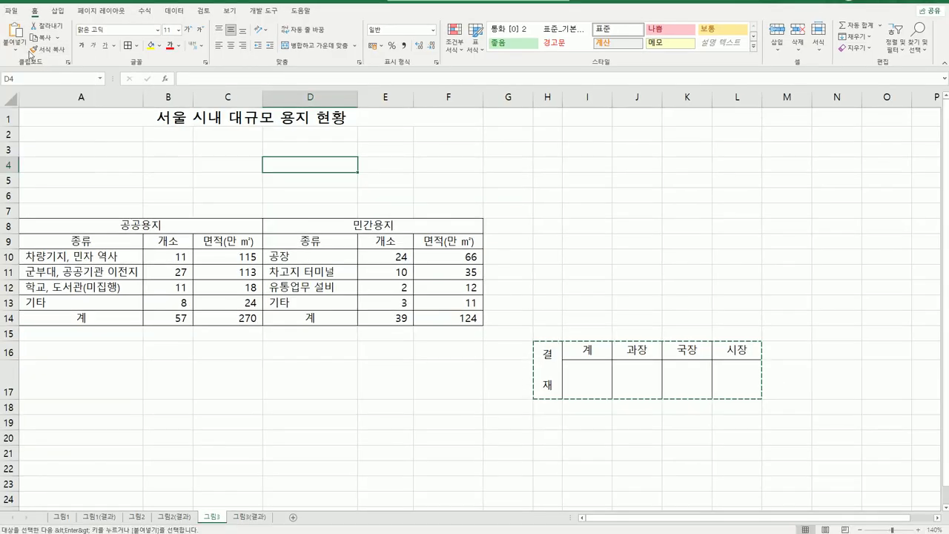
{"action": "left_click", "coordinate": [27, 61]}
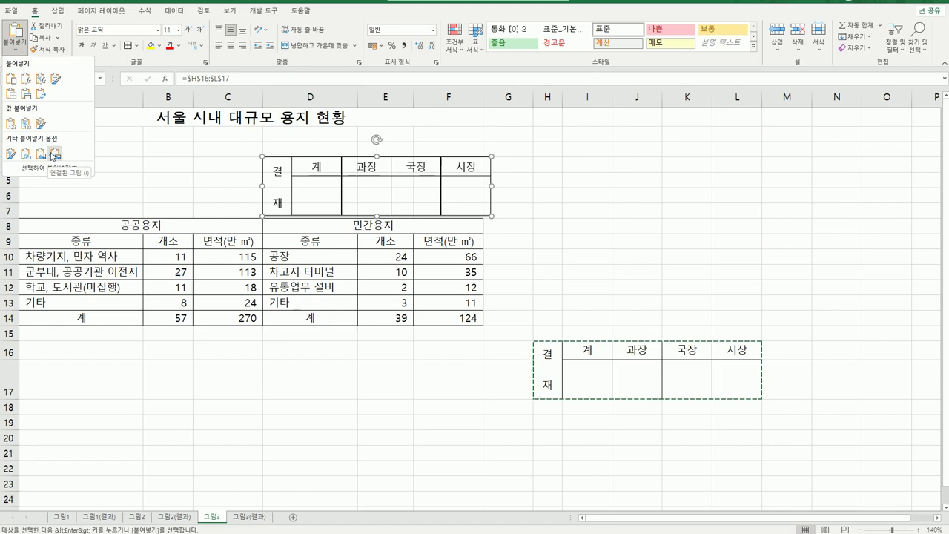
{"action": "left_click", "coordinate": [54, 154]}
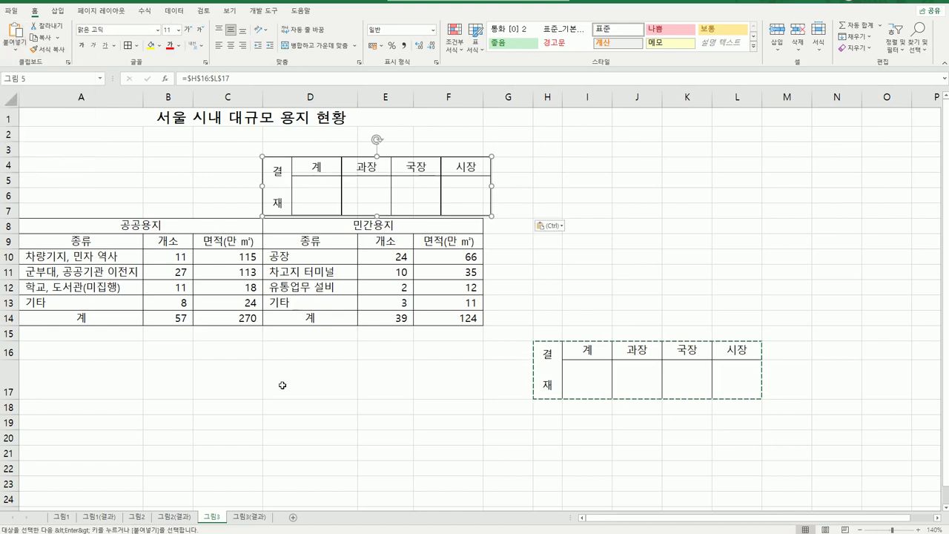
Check which cell range the pasted 결재 picture above the 민간용지 table is linked to
{"action": "left_click", "coordinate": [296, 439]}
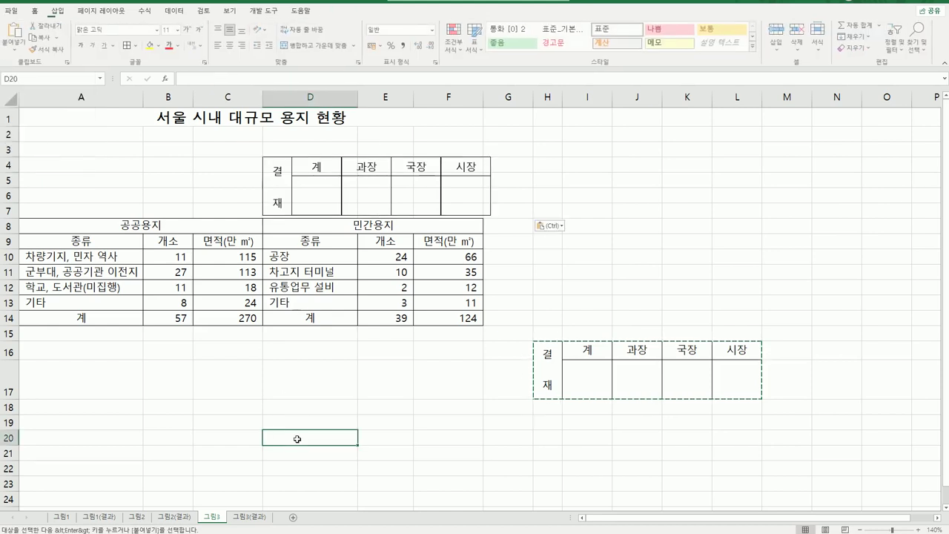
{"action": "left_click", "coordinate": [315, 203]}
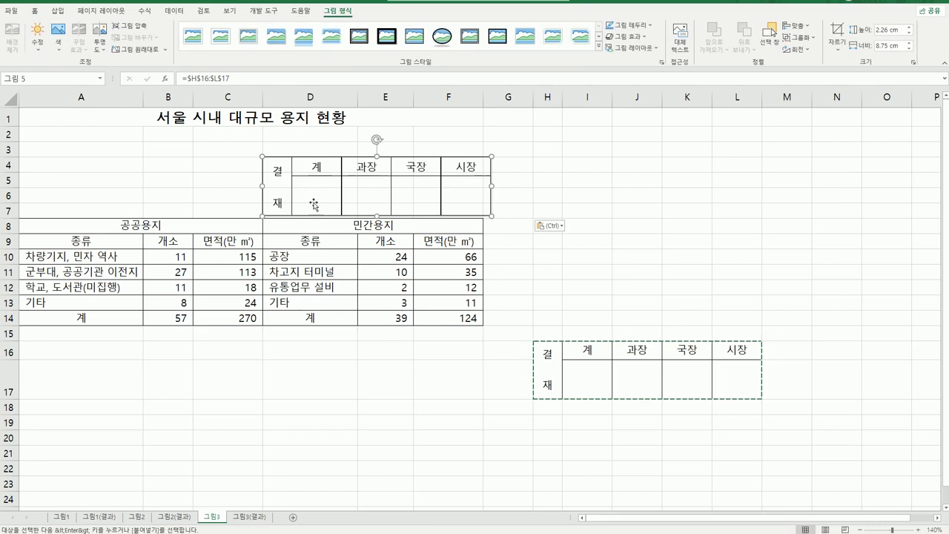
{"action": "left_click", "coordinate": [547, 467]}
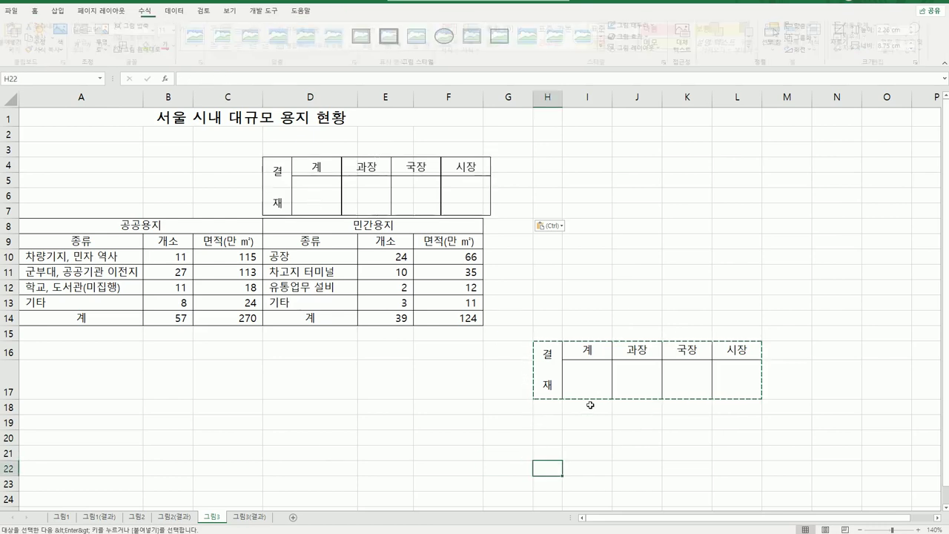
Change the 계 heading in cell I16 of the source 결재 table to 대리 to test the linked picture
{"action": "left_click", "coordinate": [602, 353]}
{"action": "key", "text": "Escape"}
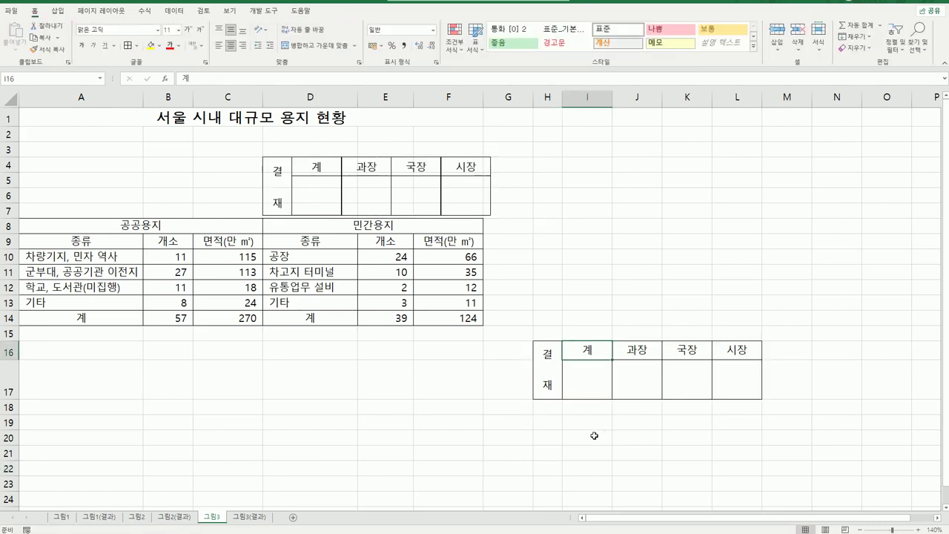
{"action": "type", "text": "eo"}
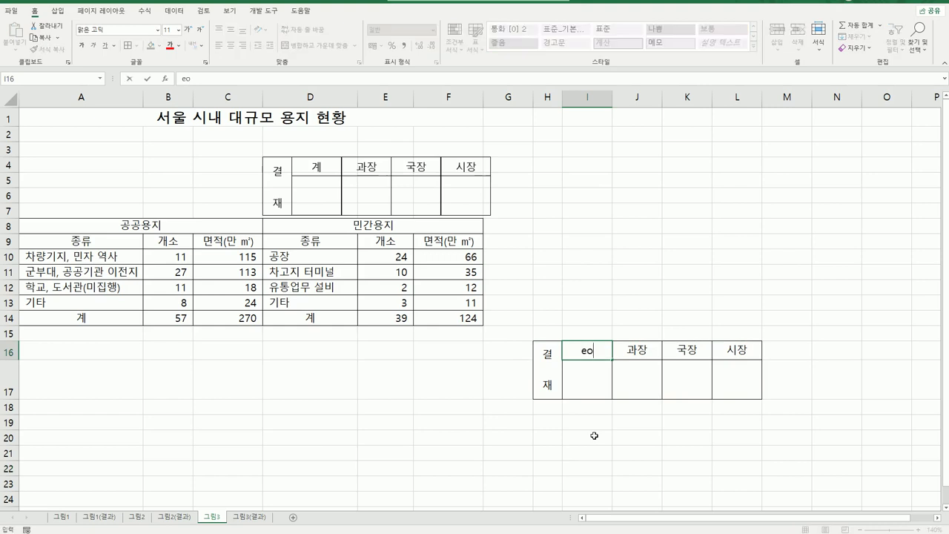
{"action": "type", "text": "댈"}
{"action": "type", "text": "리"}
{"action": "key", "text": "Return"}
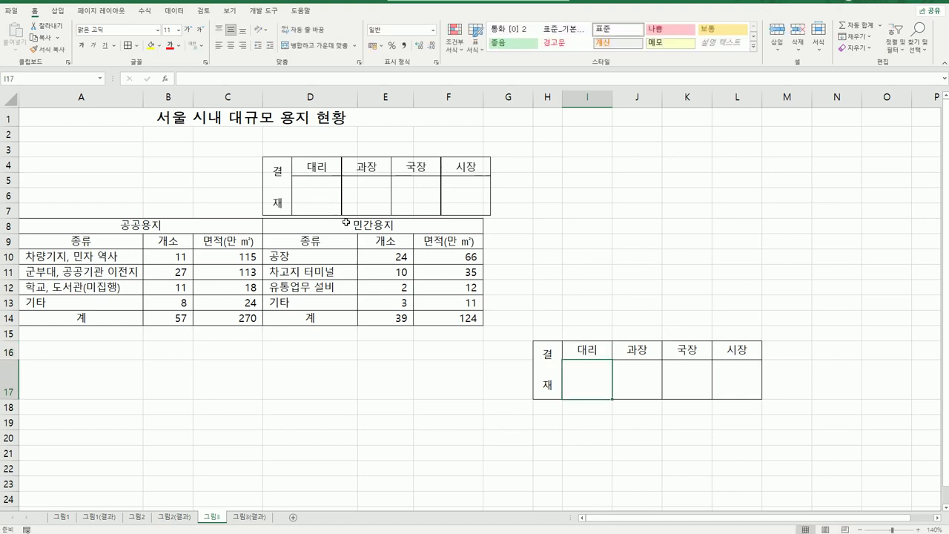
Restore the heading in cell I16 of the source 결재 table to 계
{"action": "left_click", "coordinate": [580, 349]}
{"action": "type", "text": "계"}
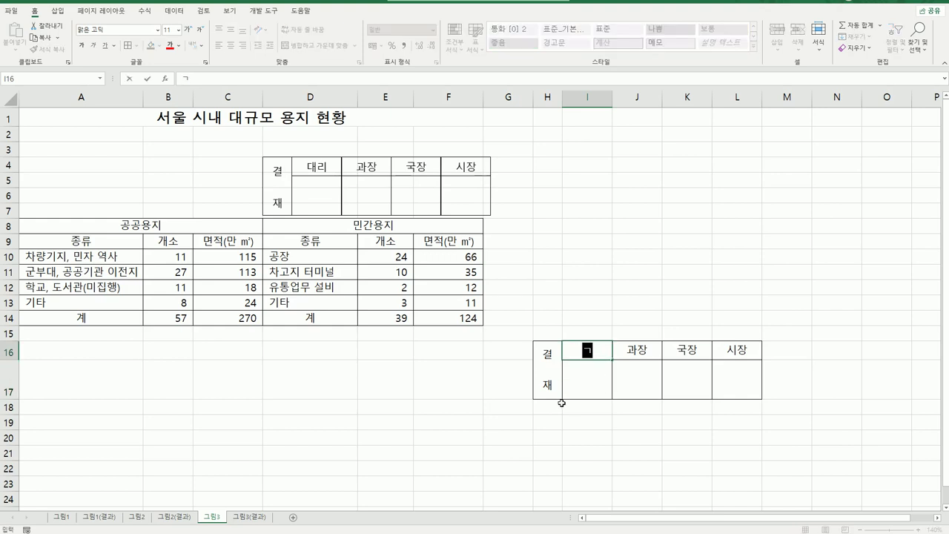
{"action": "key", "text": "Return"}
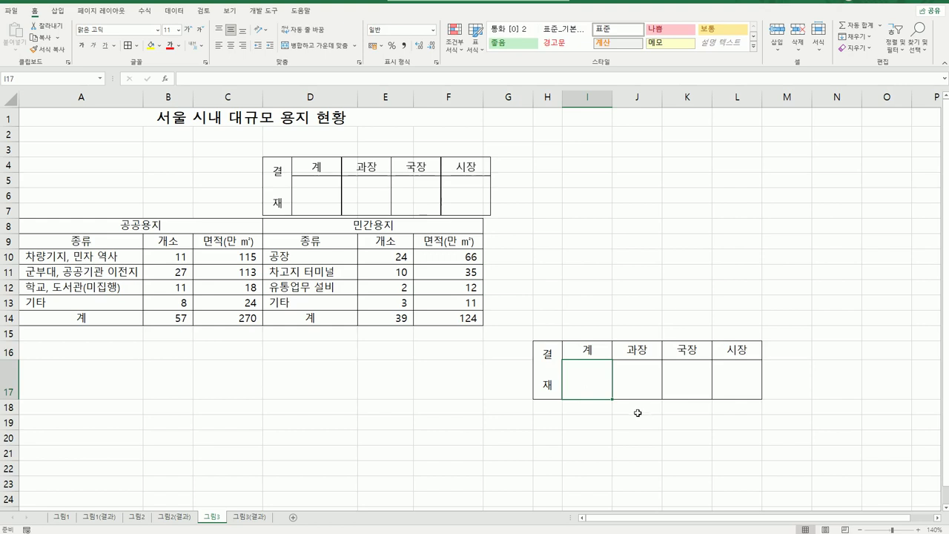
Compare the 결재 picture layout on the 그림3 sheet with the finished version on the 그림3(결과) sheet
{"action": "left_click", "coordinate": [260, 521]}
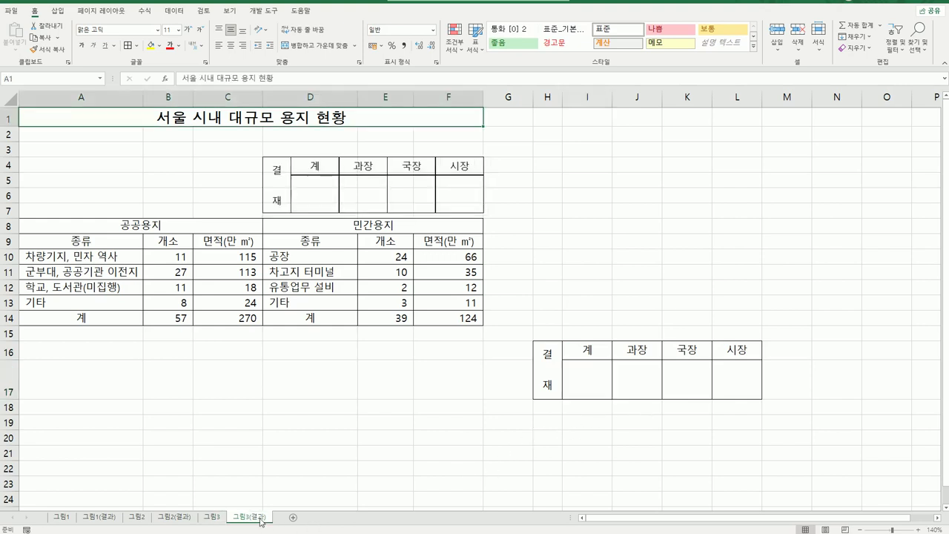
{"action": "left_click", "coordinate": [190, 522]}
{"action": "left_click", "coordinate": [206, 519]}
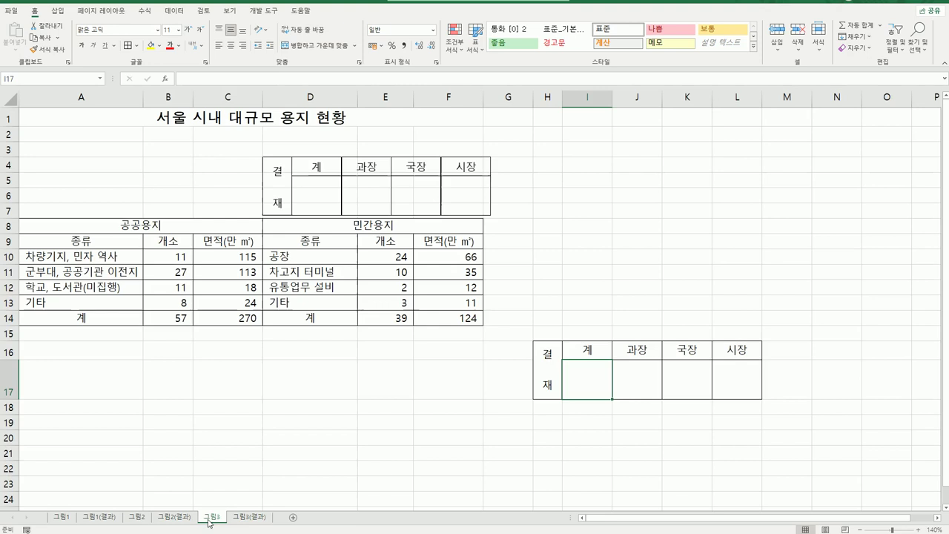
{"action": "left_click", "coordinate": [245, 521]}
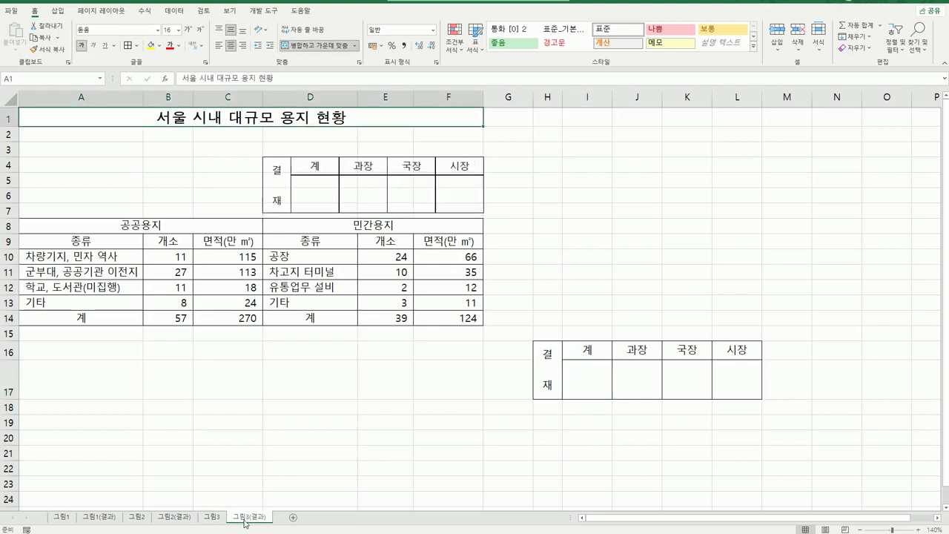
{"action": "left_click", "coordinate": [645, 466]}
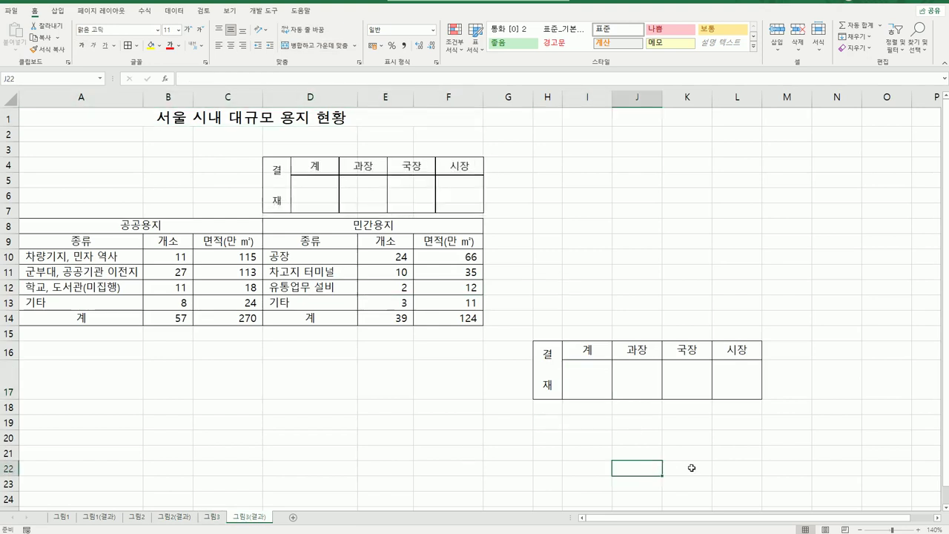